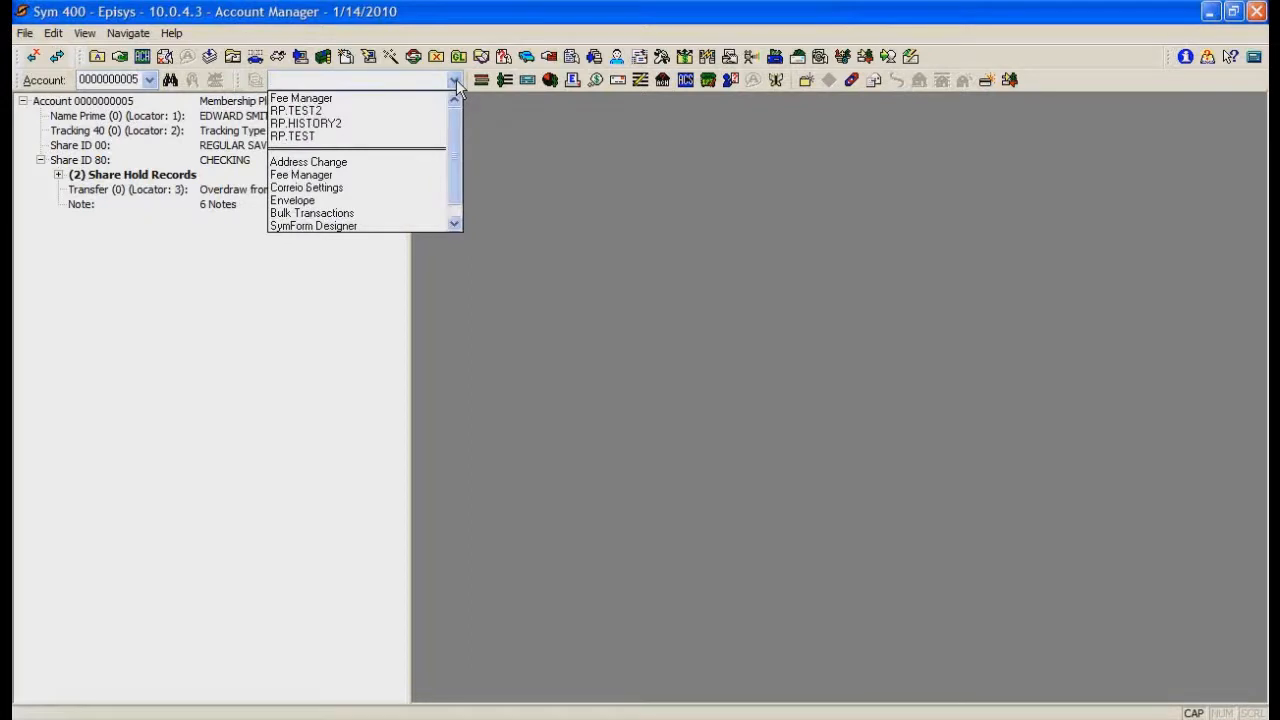
# Step: Open Fee Manager for the account and bring up its list of fees to view or reverse
pyautogui.click(341, 97)
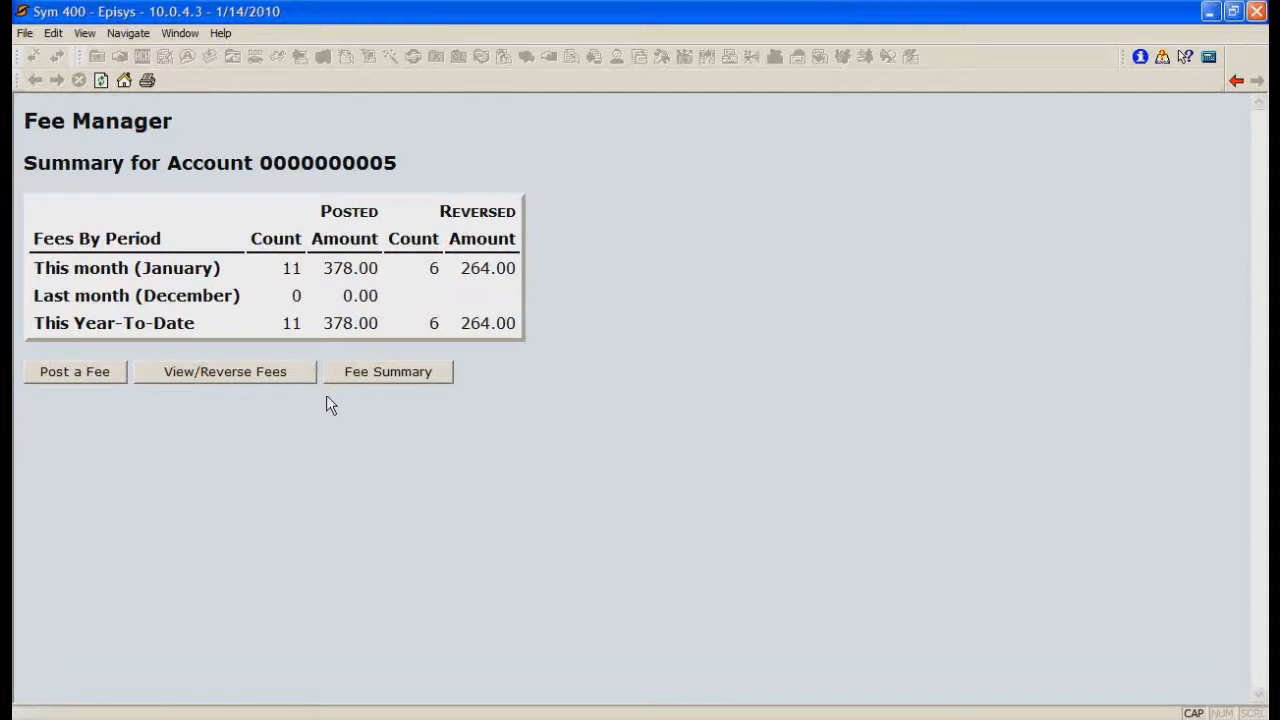
pyautogui.click(258, 381)
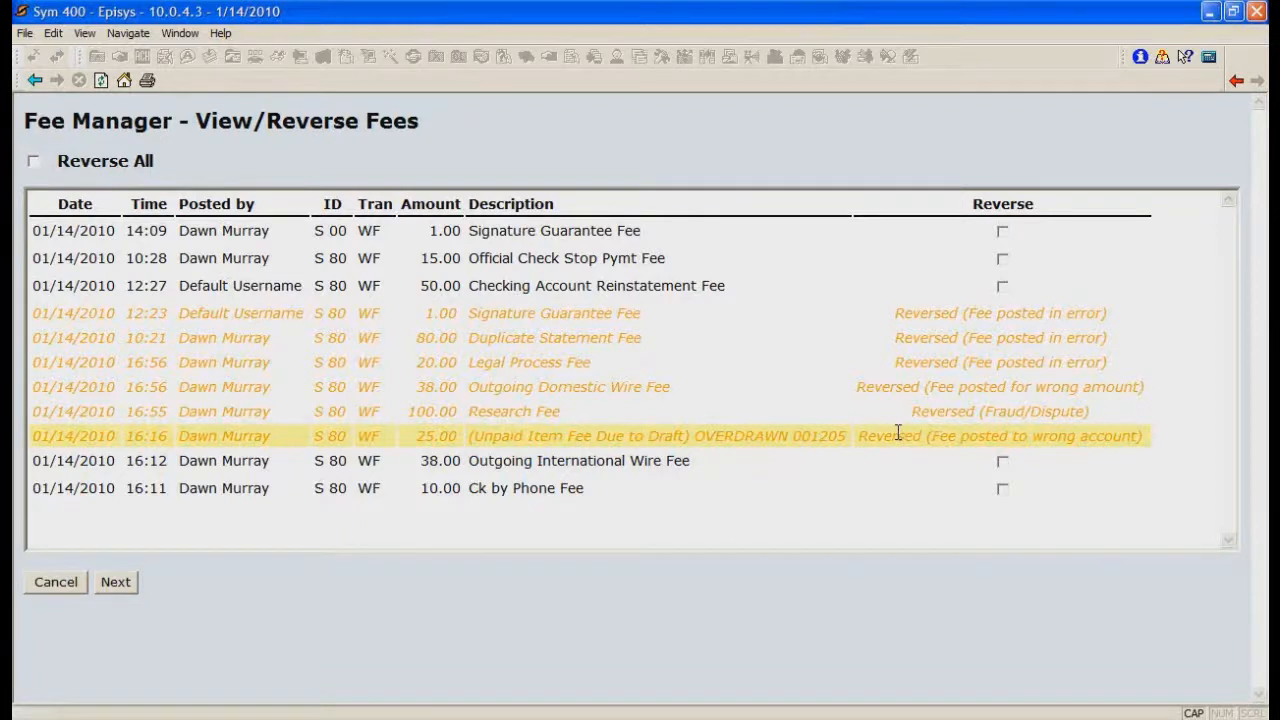
pyautogui.click(952, 408)
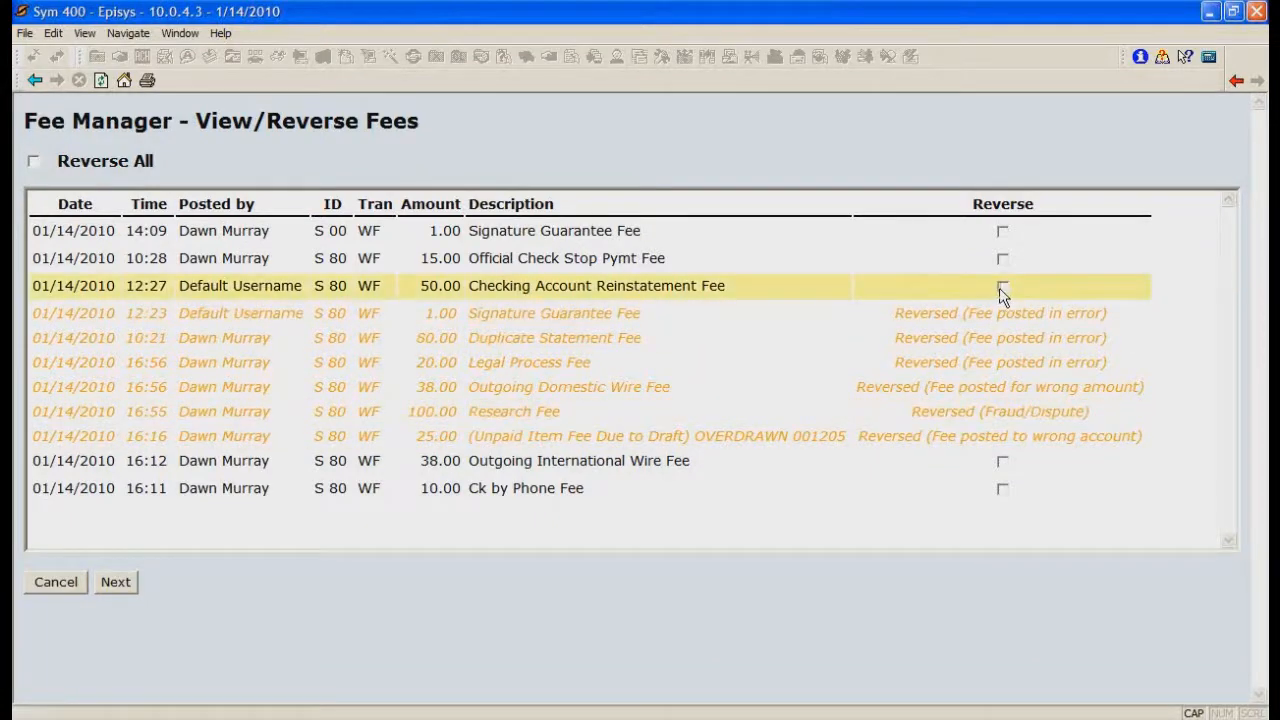
# Step: Mark the Official Check Stop Pymt and Checking Account Reinstatement fees, extend the reversal selection to all fees, and clear it again
pyautogui.click(1003, 259)
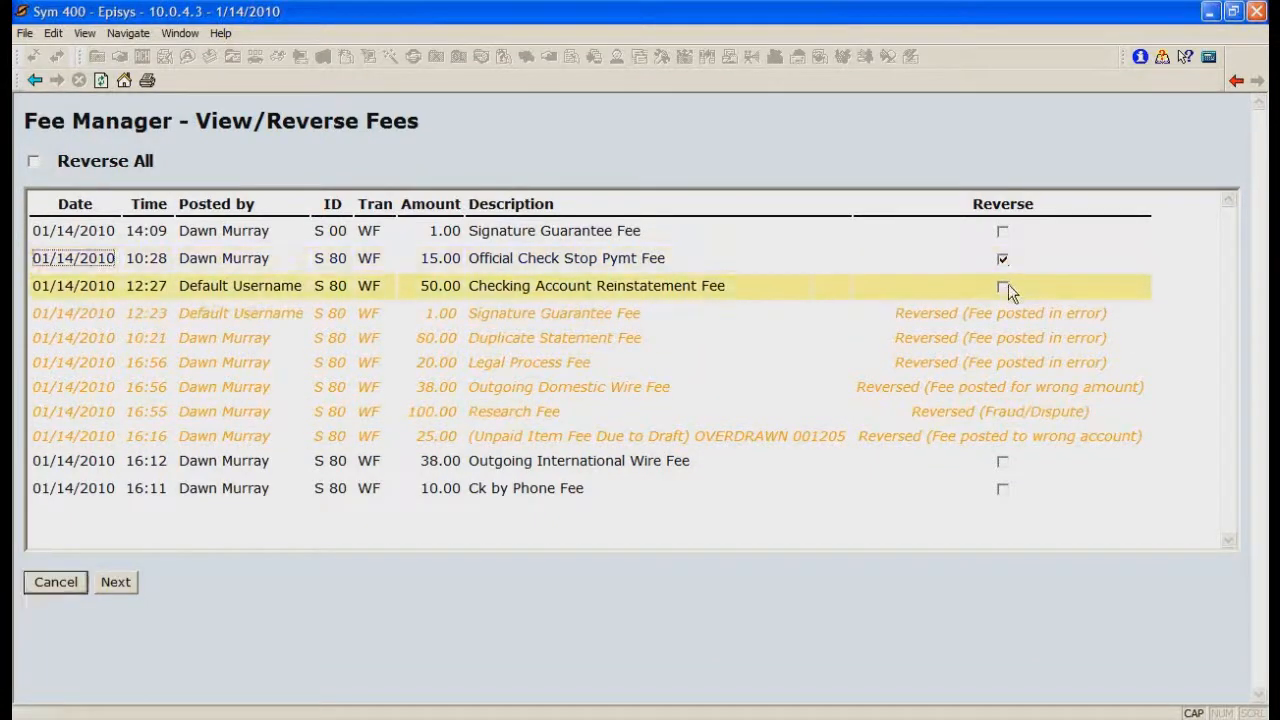
pyautogui.click(1003, 287)
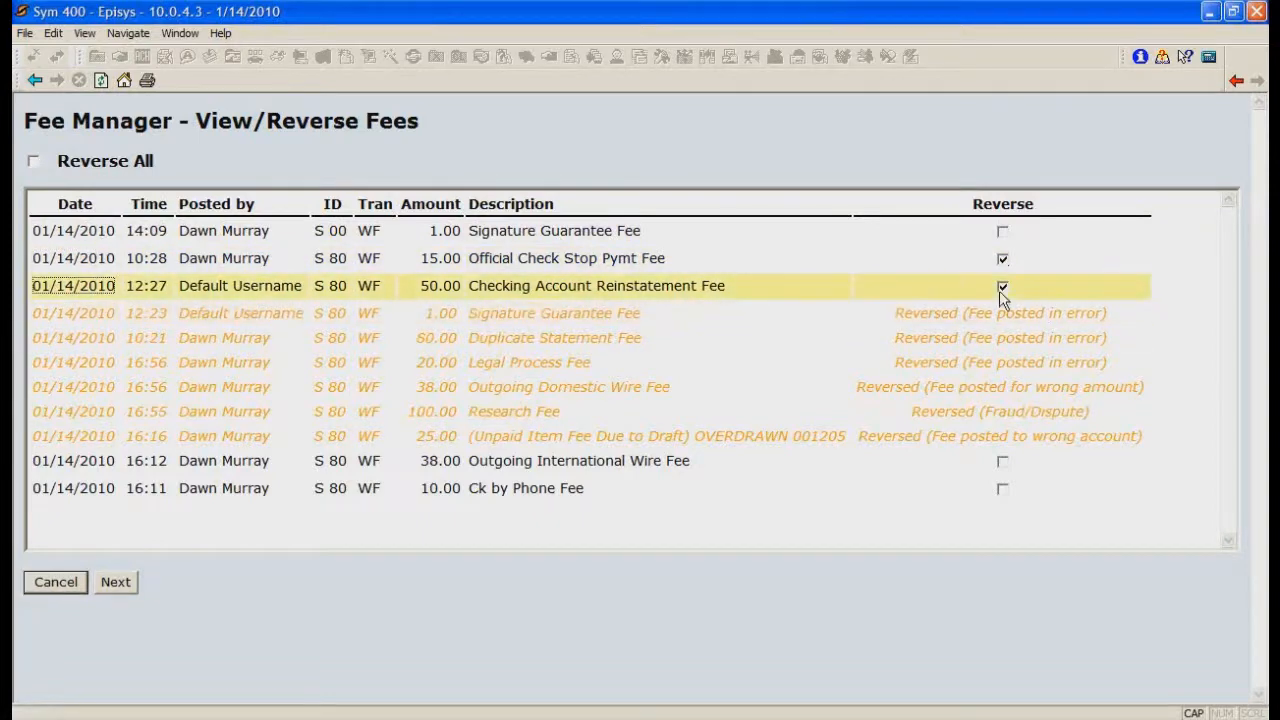
pyautogui.click(34, 162)
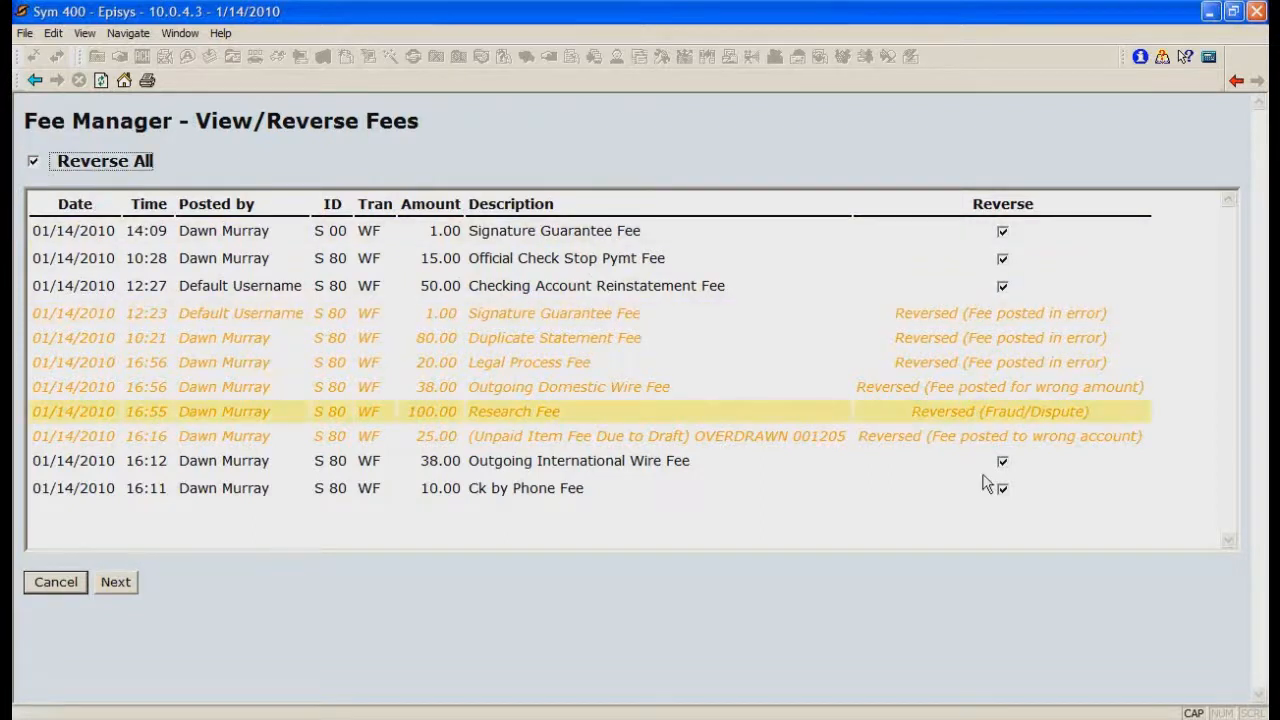
pyautogui.click(33, 162)
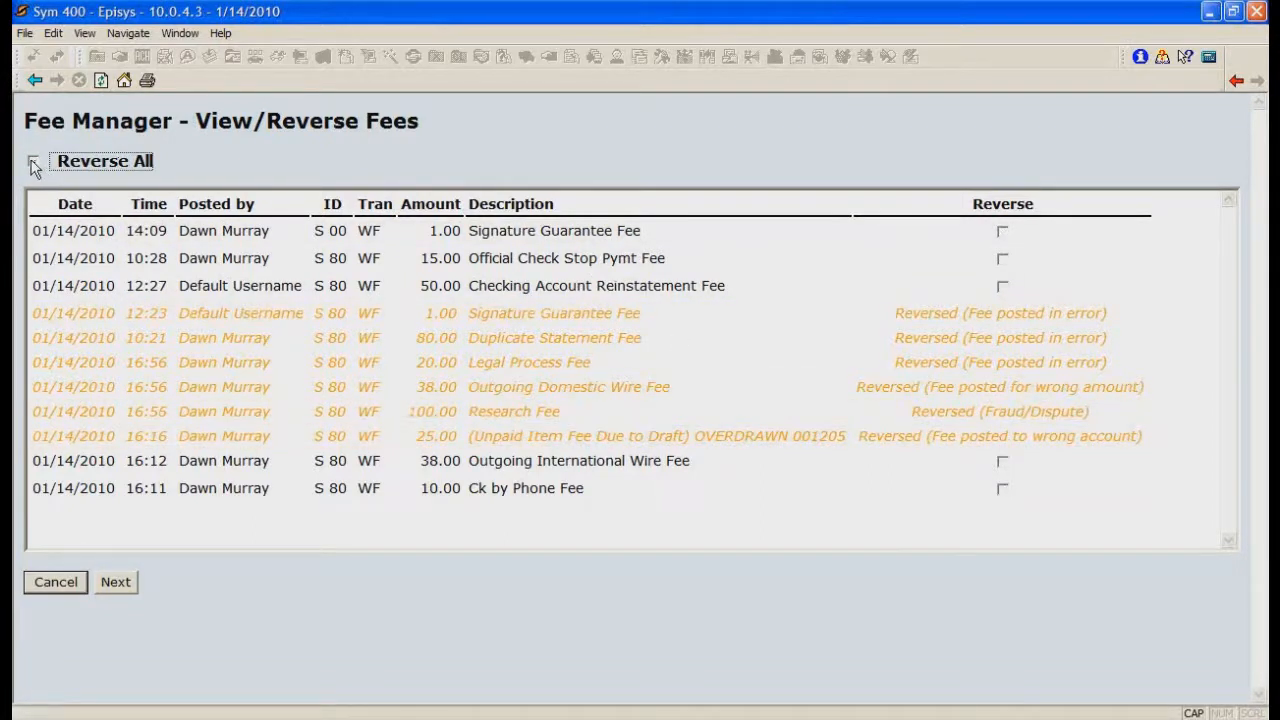
# Step: Select the Official Check Stop Pymt, Outgoing International Wire and Ck by Phone fees for reversal and continue to the reversal details
pyautogui.click(1003, 259)
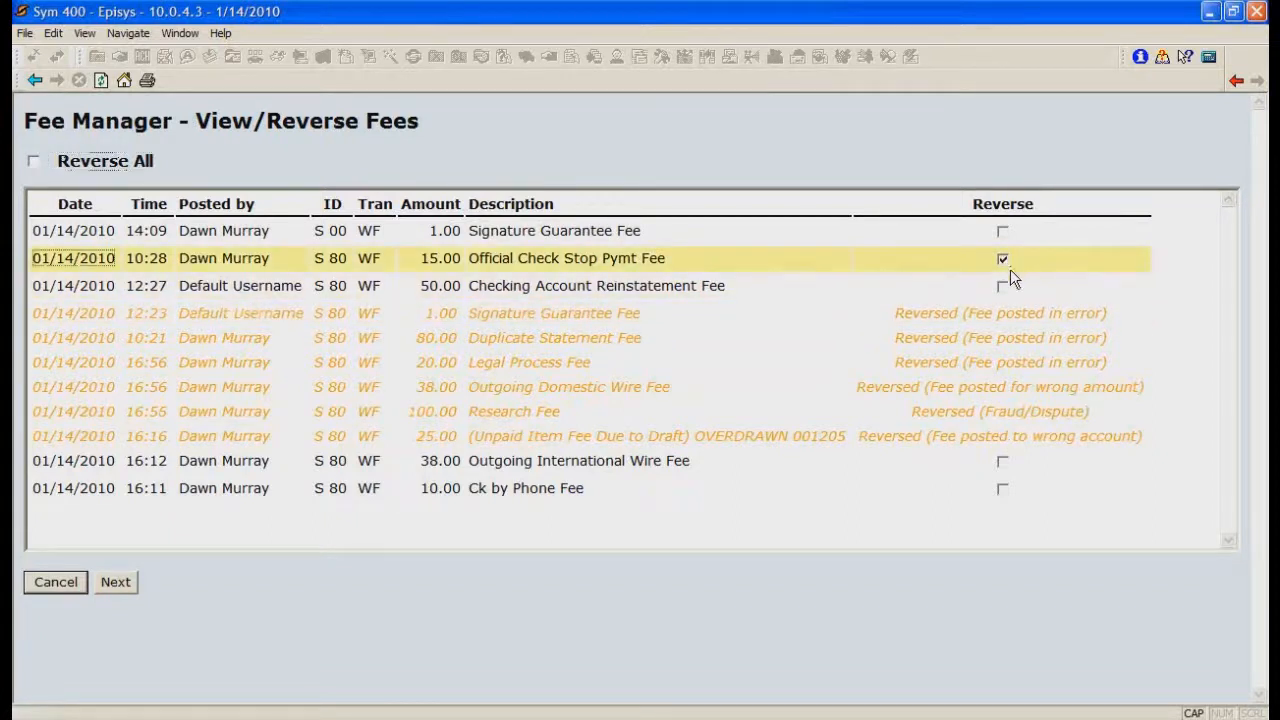
pyautogui.click(1003, 463)
pyautogui.click(1003, 489)
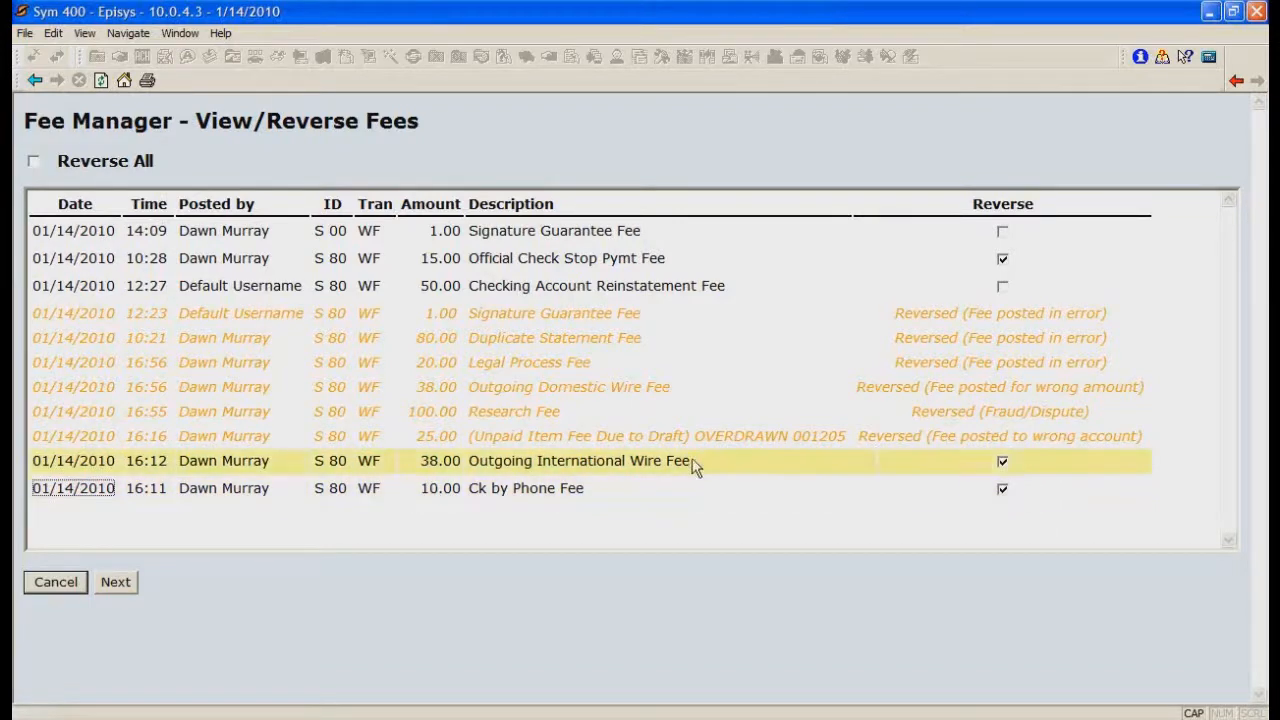
pyautogui.click(111, 585)
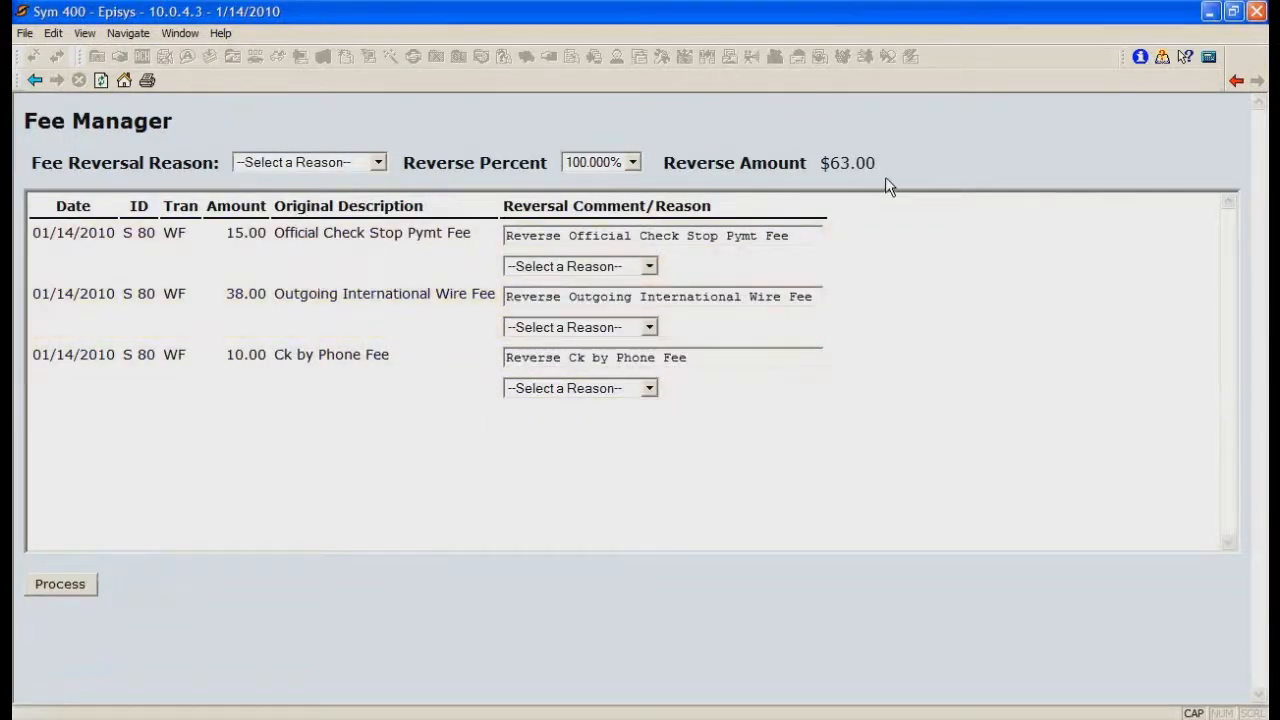
# Step: Try reverse percentages of 50.000% and 25.000%, and set the percentage back to 100.000%
pyautogui.click(633, 163)
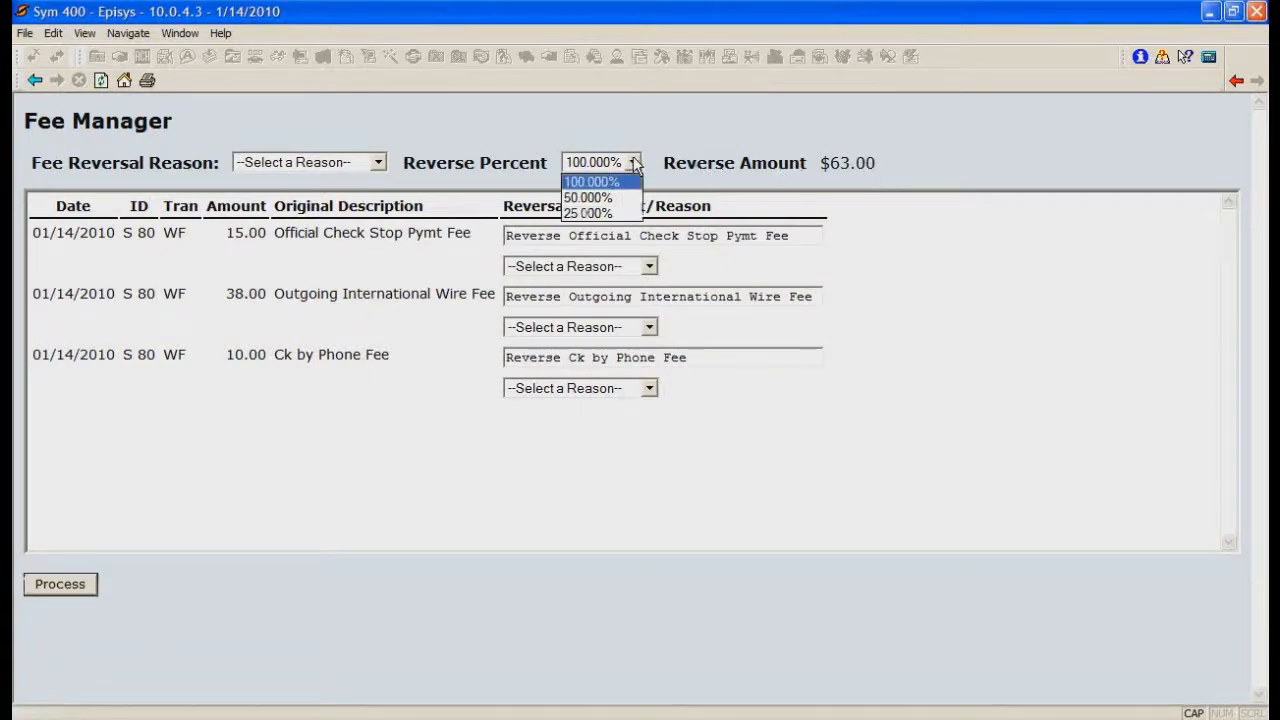
pyautogui.click(628, 197)
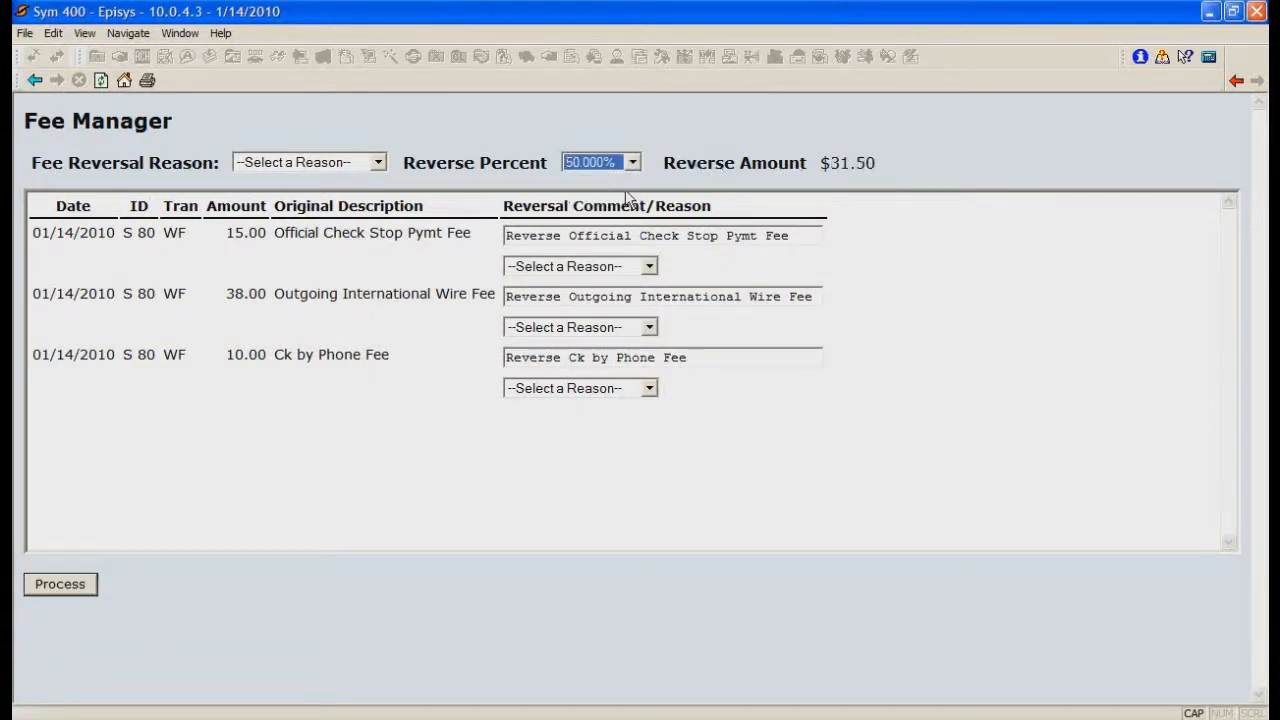
pyautogui.click(633, 163)
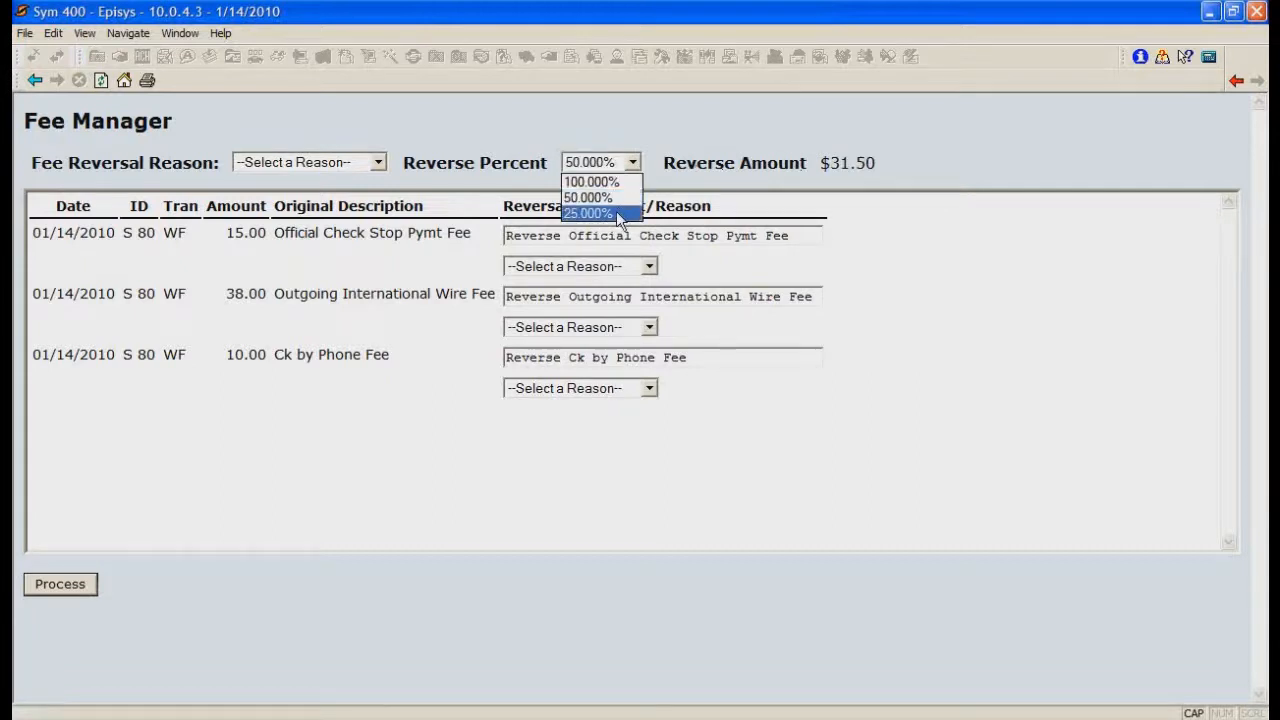
pyautogui.click(620, 214)
pyautogui.click(633, 163)
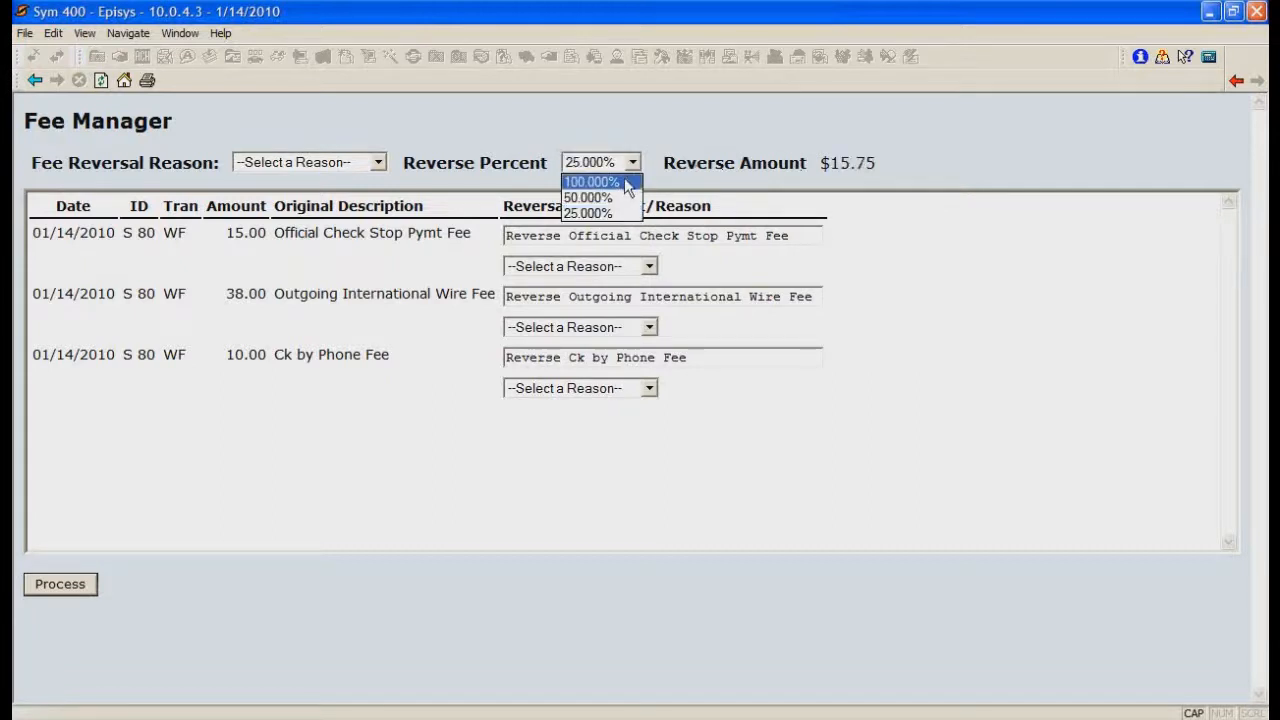
pyautogui.click(624, 182)
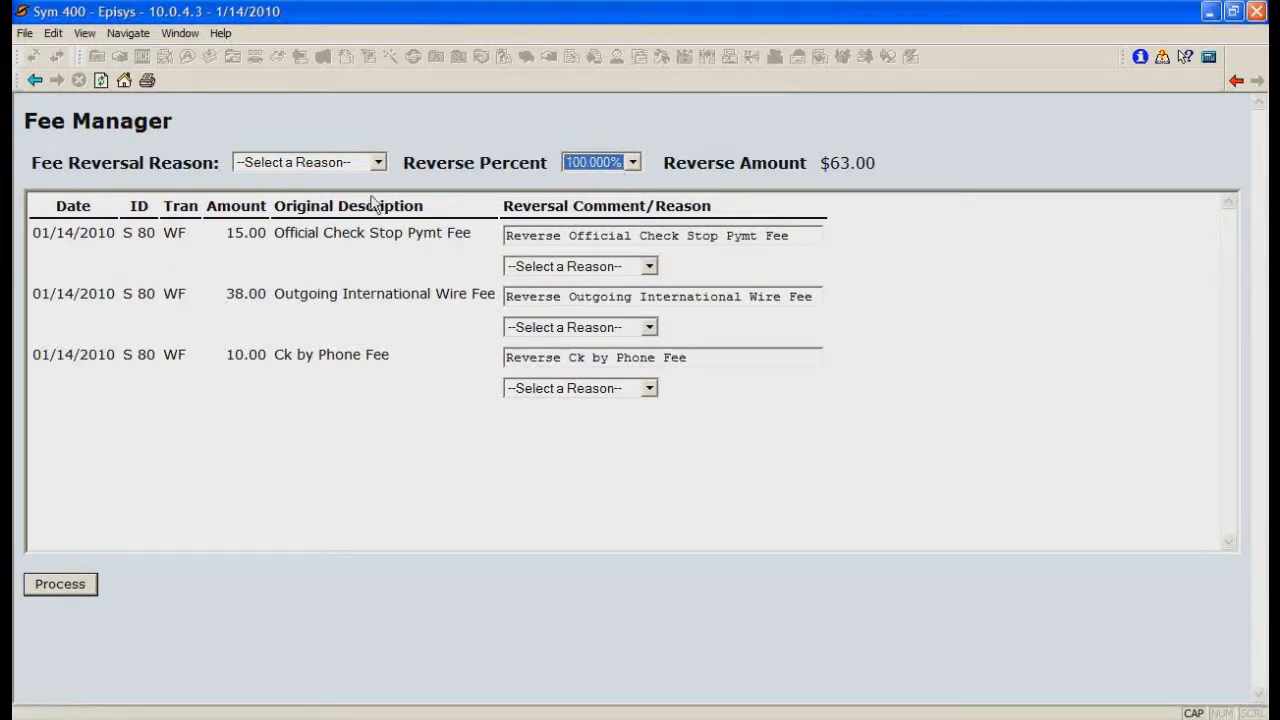
# Step: Process the reversals with Credit Union error as the general reason and Courtesy as the reason for the Outgoing International Wire Fee
pyautogui.click(374, 164)
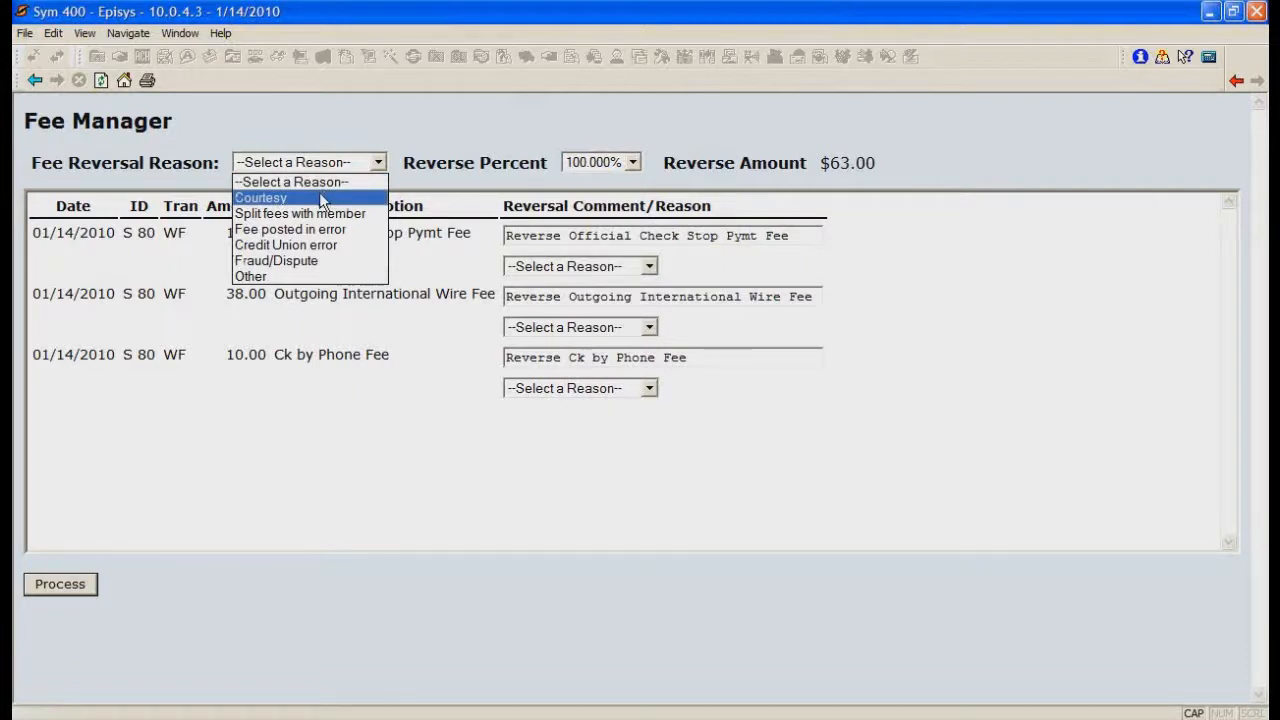
pyautogui.click(320, 245)
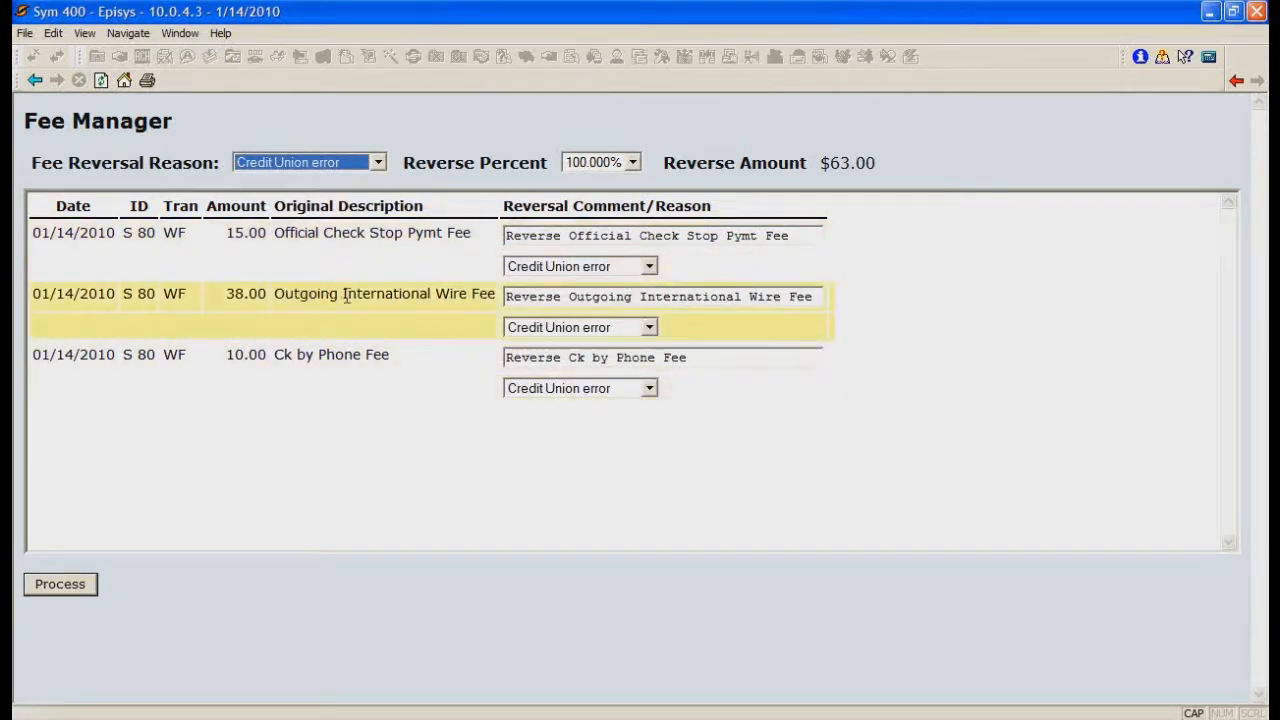
pyautogui.click(618, 330)
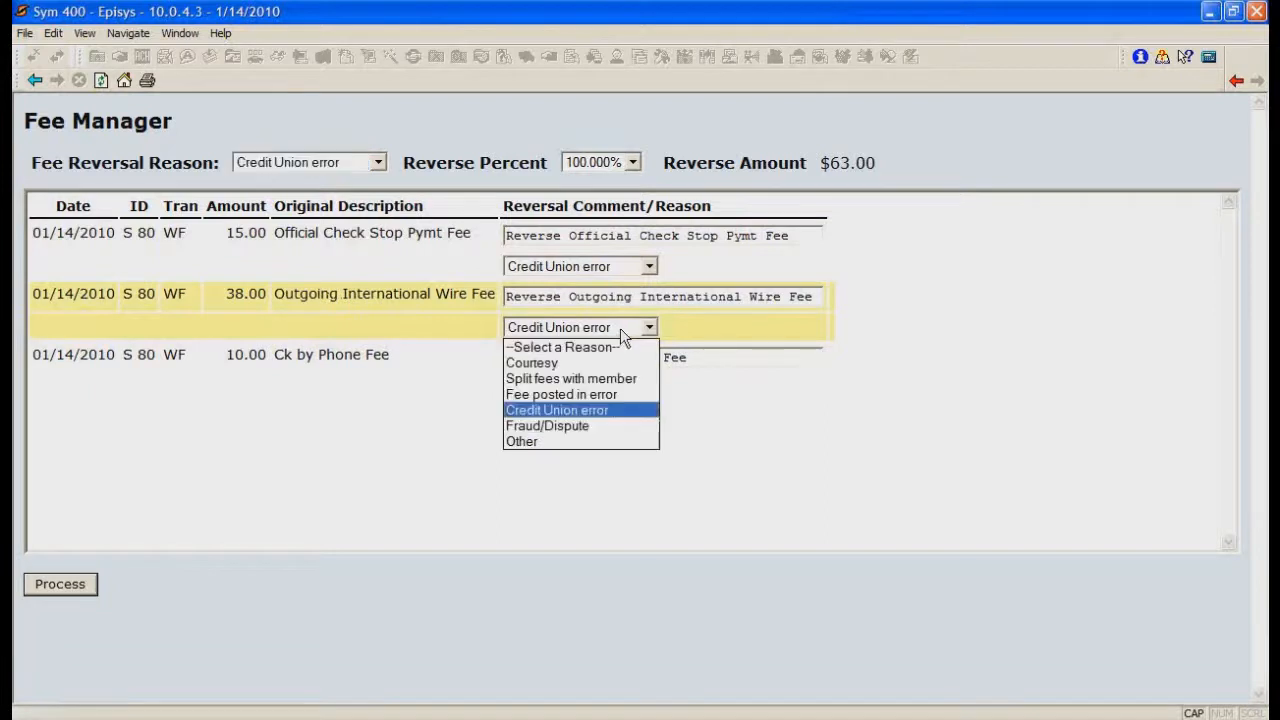
pyautogui.click(601, 360)
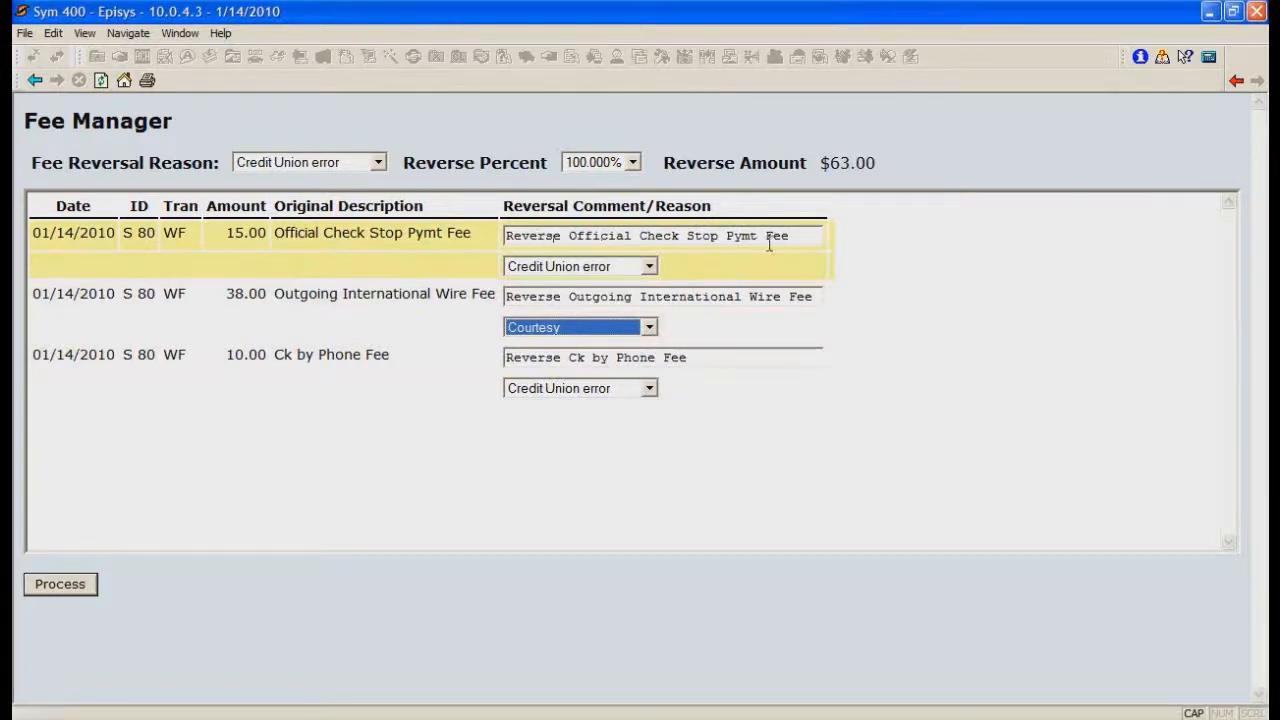
pyautogui.click(61, 585)
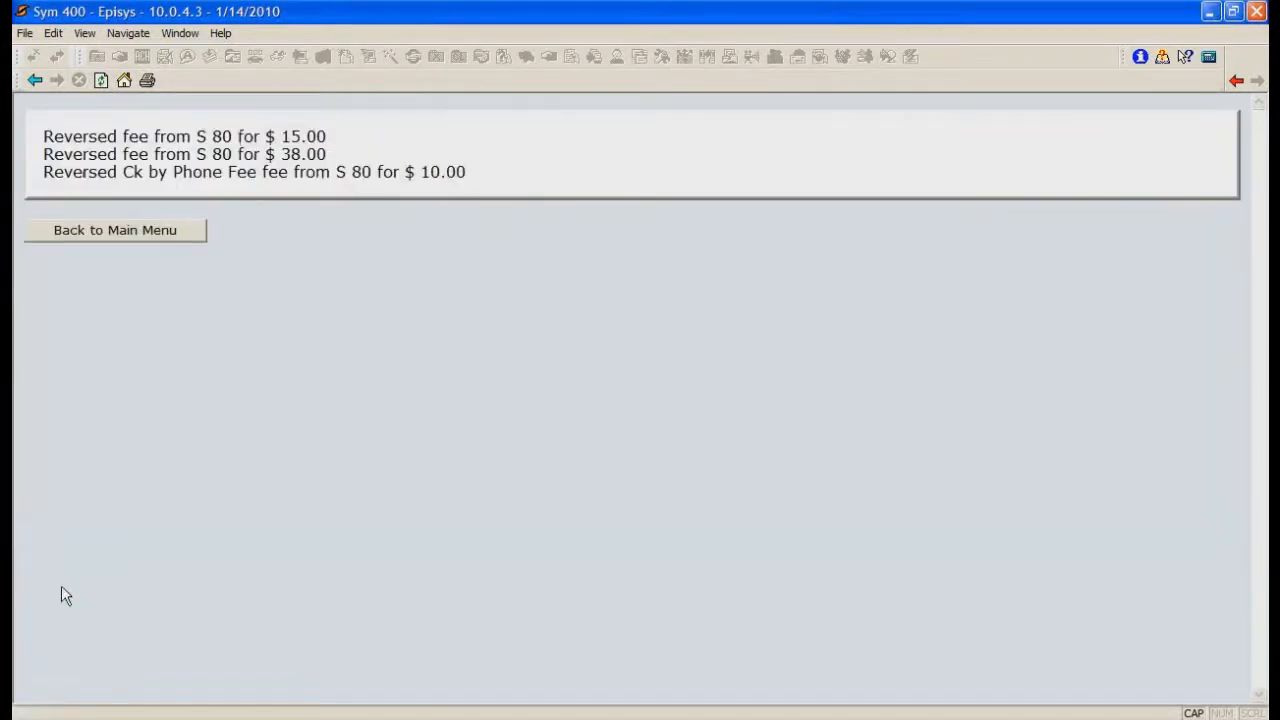
# Step: Return to the Fee Manager main menu, review the fee list with its reversal reasons, and leave the list
pyautogui.click(171, 236)
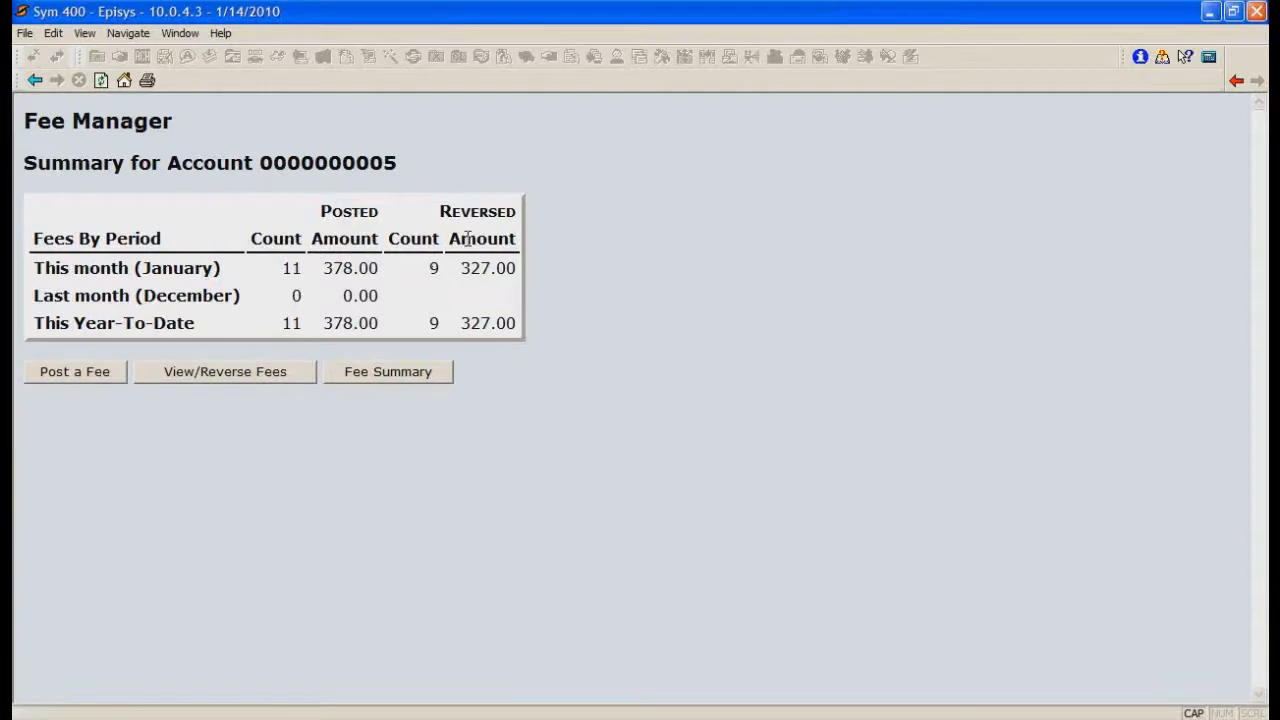
pyautogui.click(262, 375)
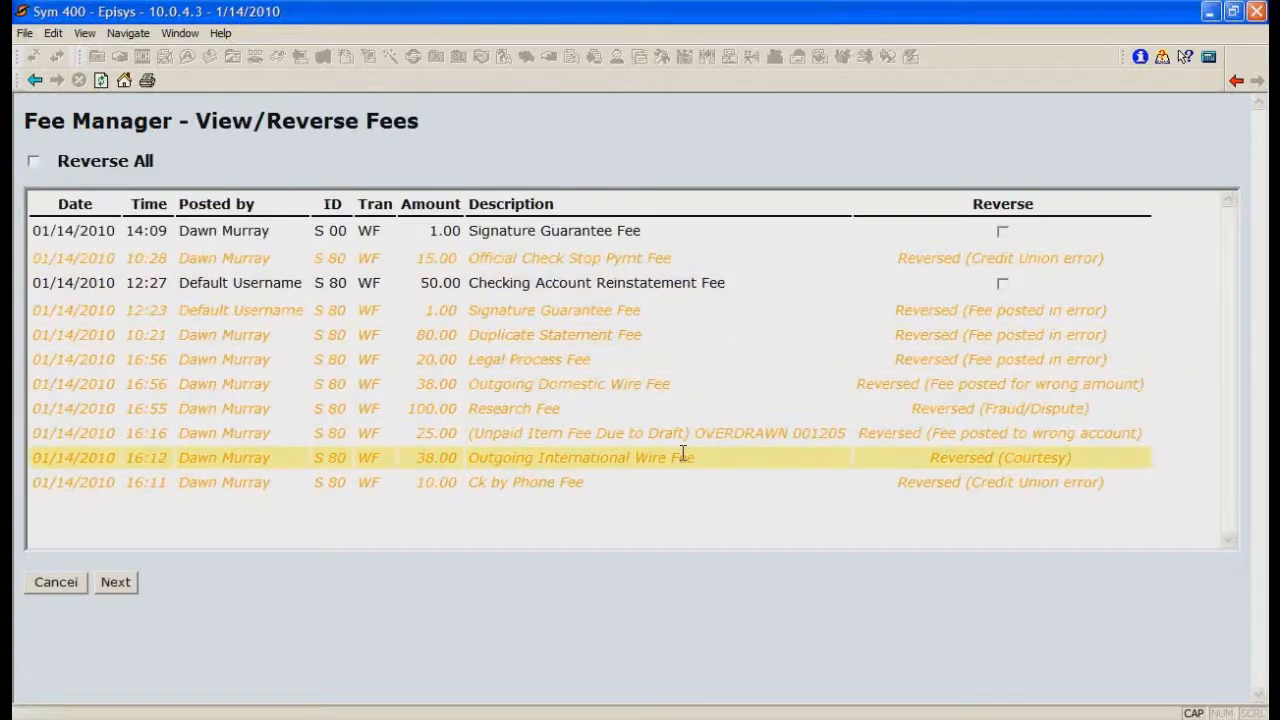
pyautogui.click(62, 581)
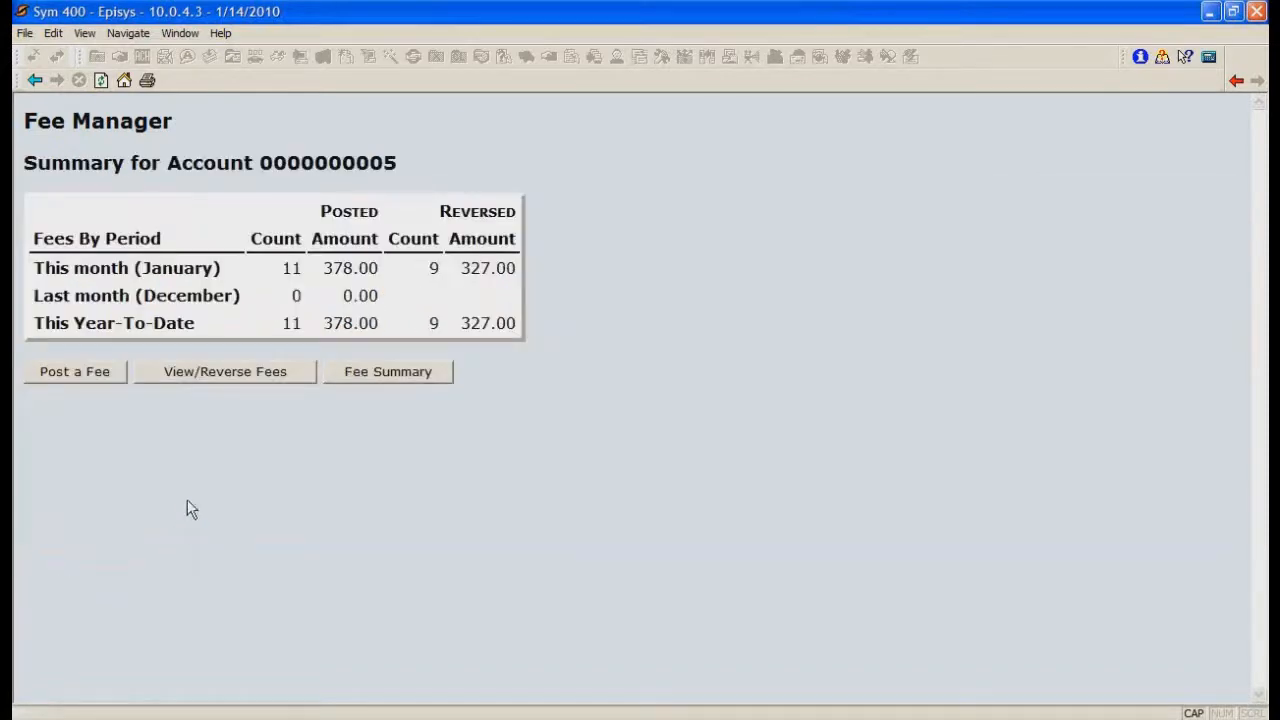
# Step: Review the account's fee summary by period and fee type down to the totals, and return to the main menu
pyautogui.click(390, 375)
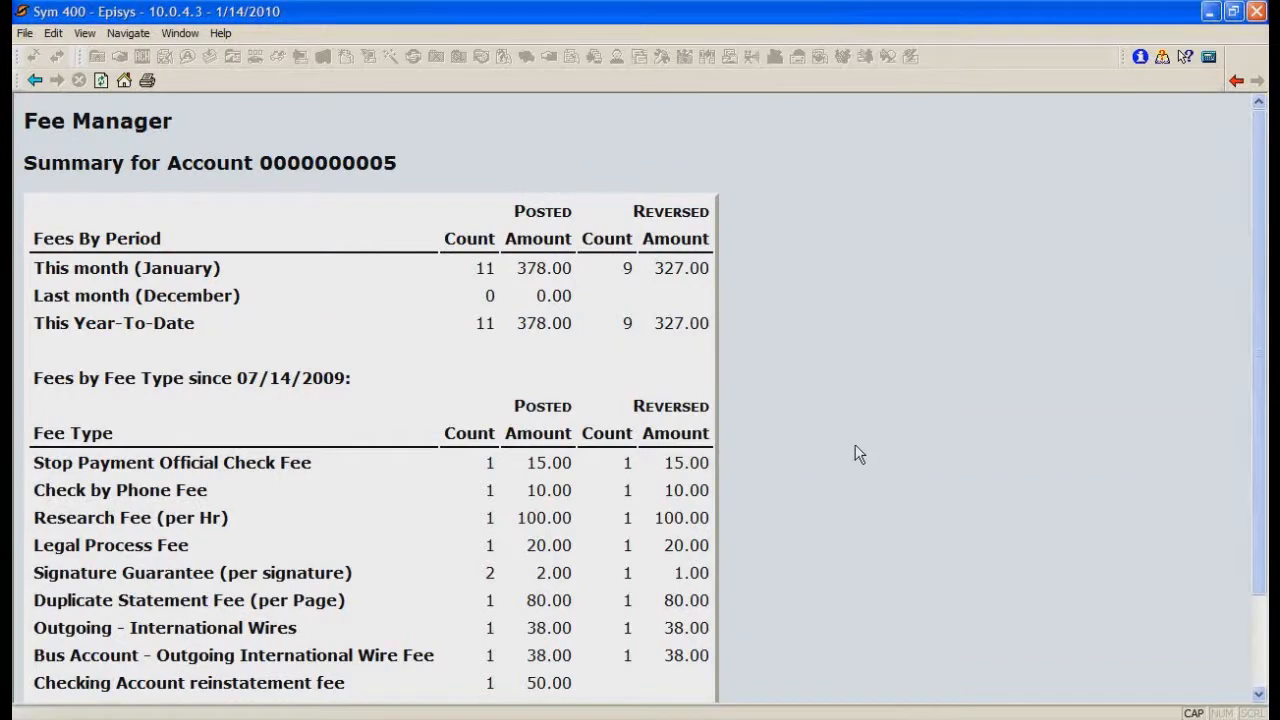
pyautogui.scroll(-1, 855, 445)
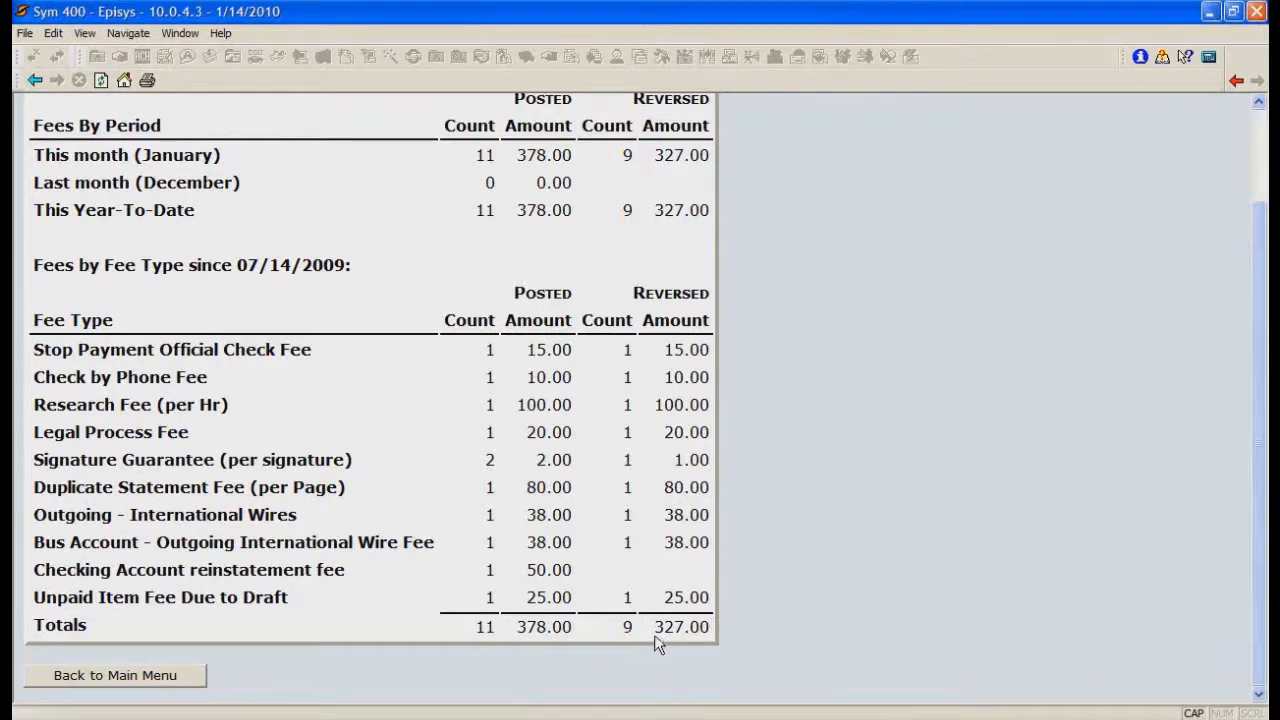
pyautogui.click(97, 680)
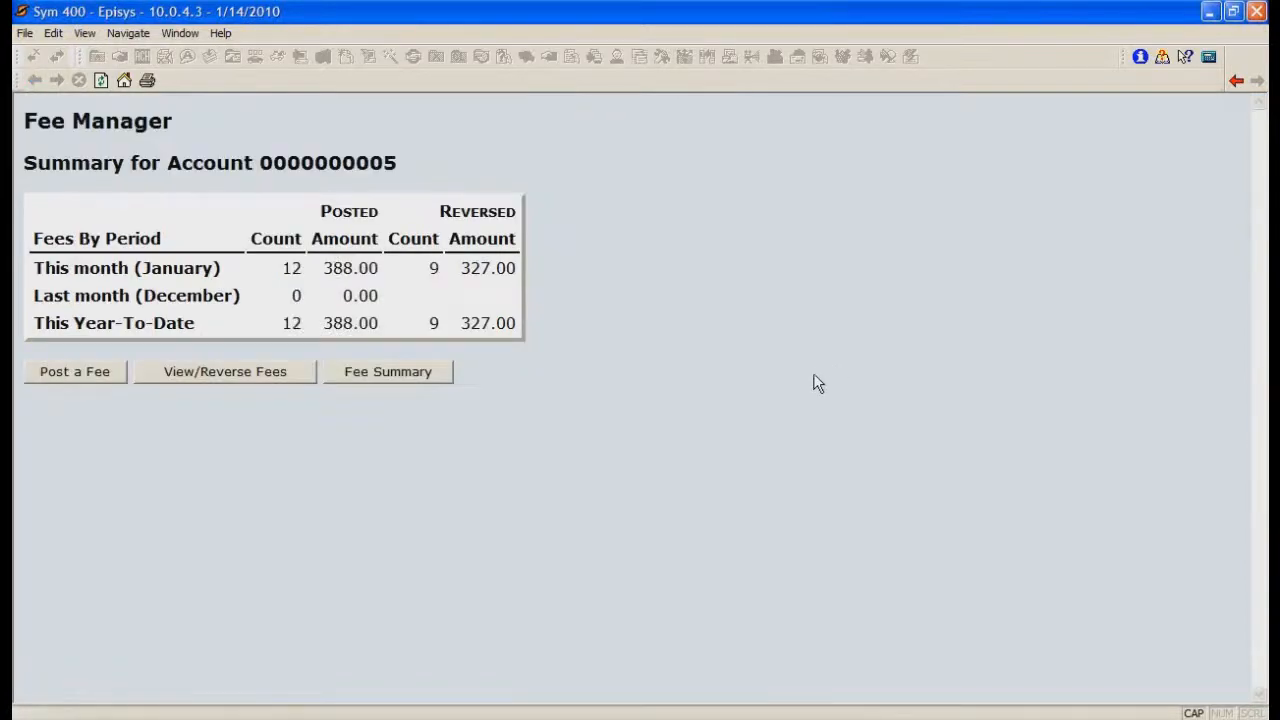
# Step: Start posting a manual fee and choose the S 80 CHECKING share for it
pyautogui.click(96, 367)
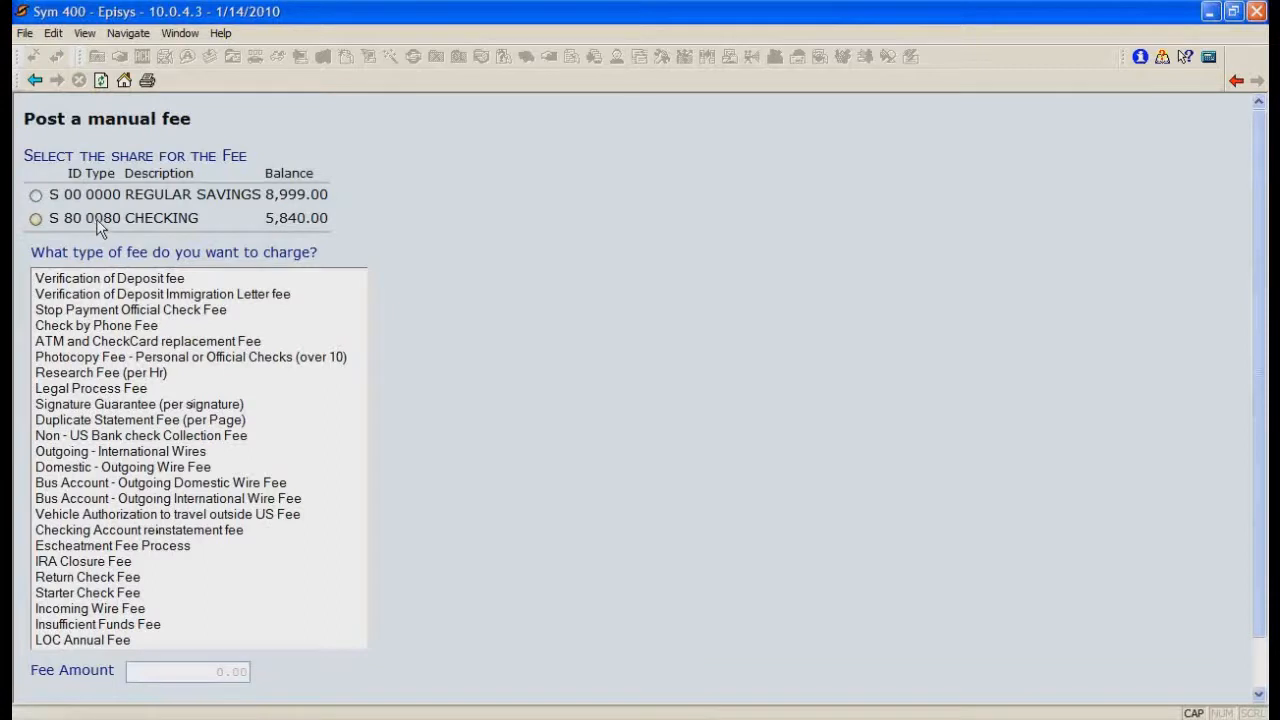
pyautogui.click(36, 219)
# Step: Try the Checking Account reinstatement, IRA Closure, Outgoing - International Wires and Stop Payment Official Check fee types to compare their amounts
pyautogui.click(126, 532)
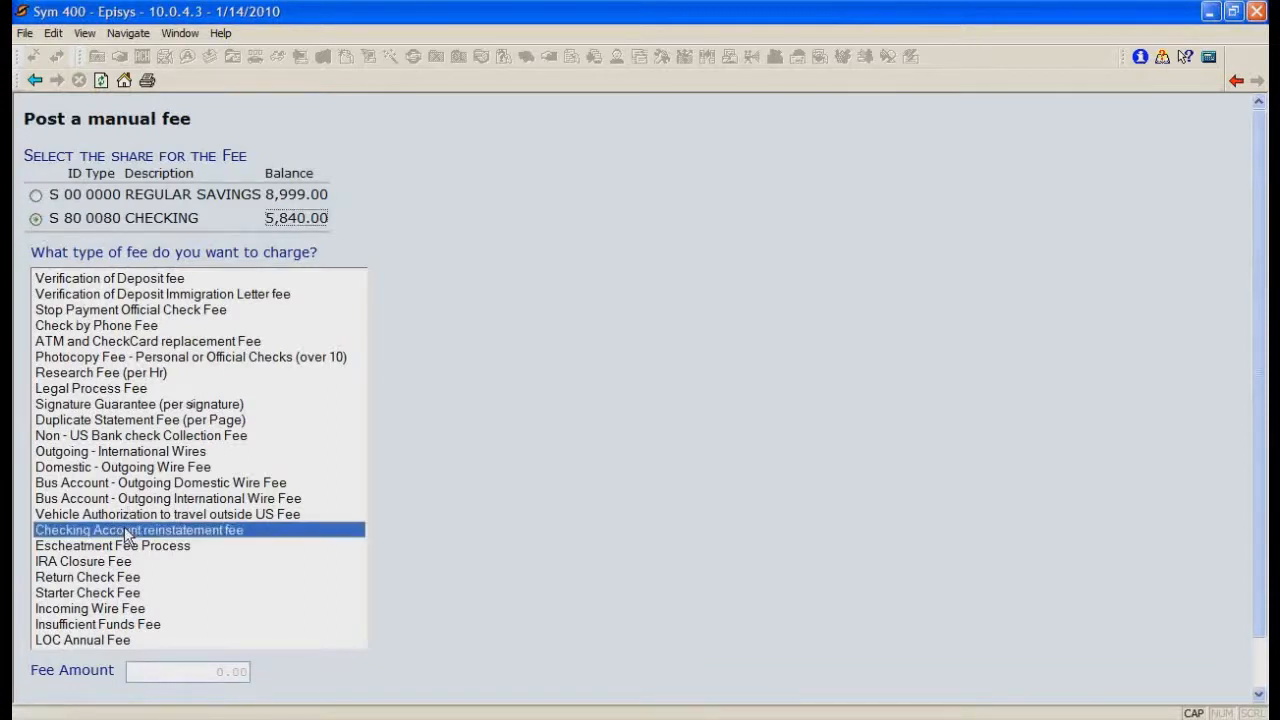
pyautogui.click(127, 563)
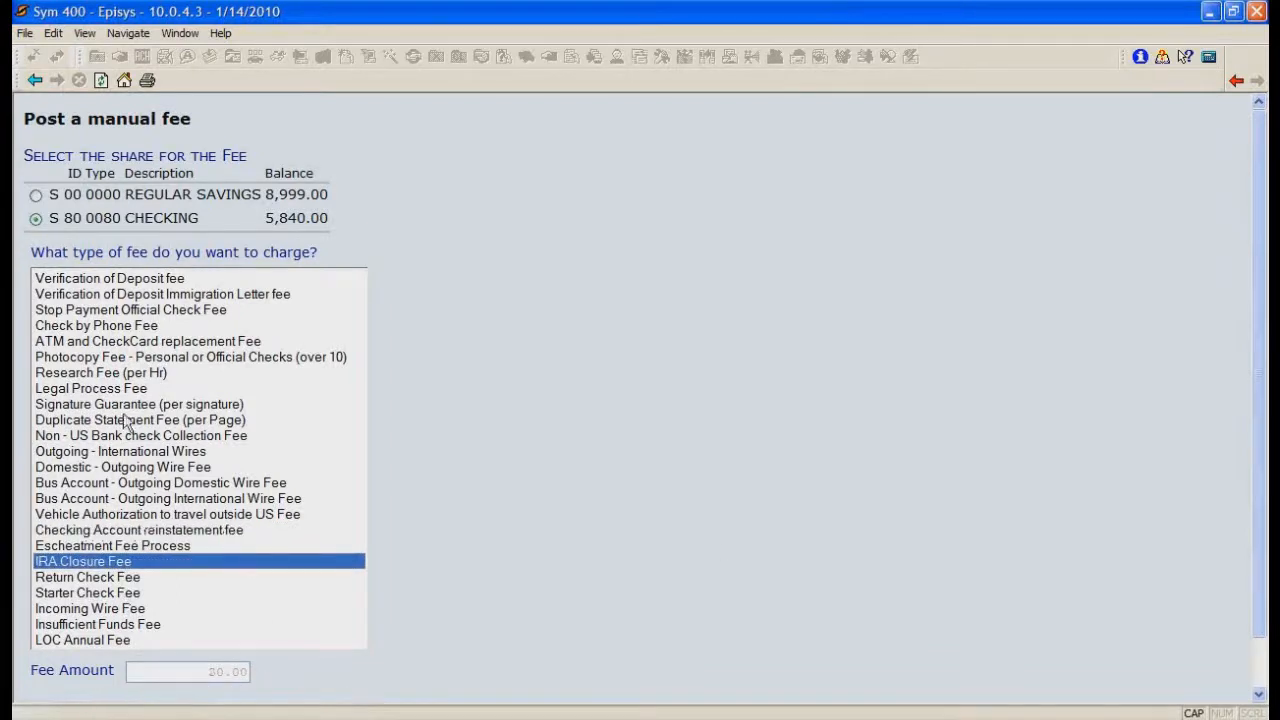
pyautogui.click(208, 671)
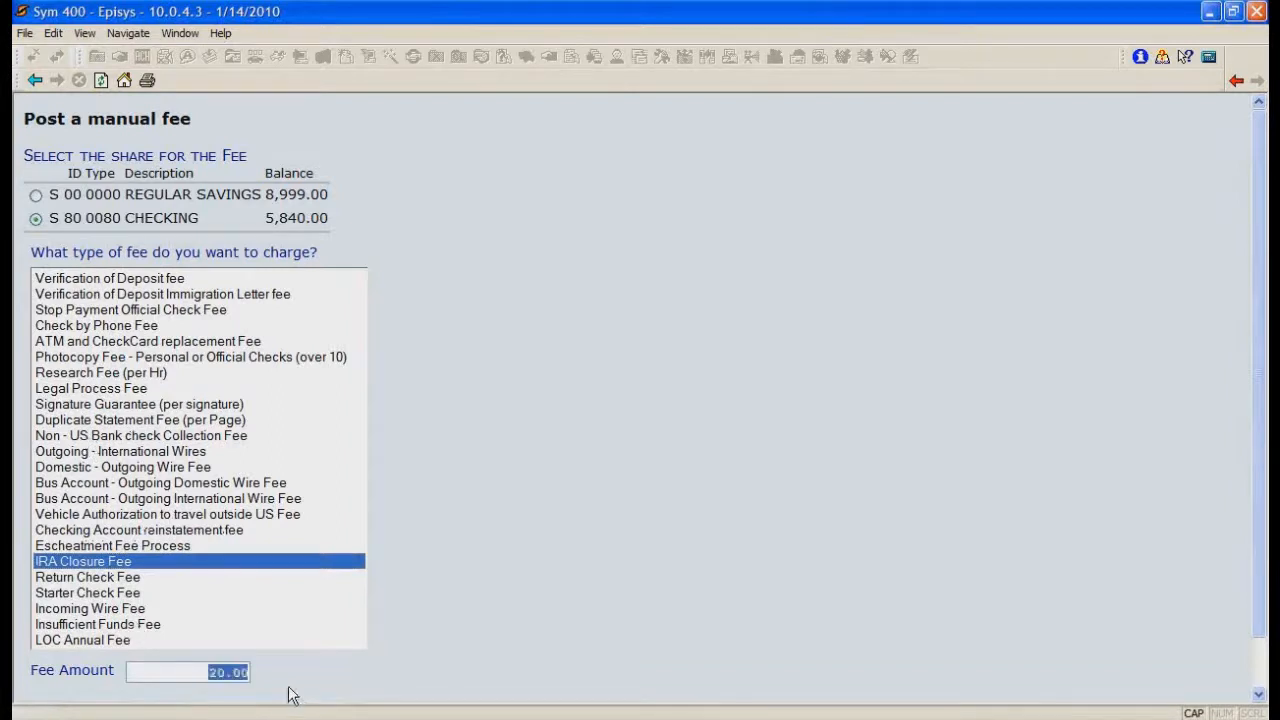
pyautogui.click(143, 453)
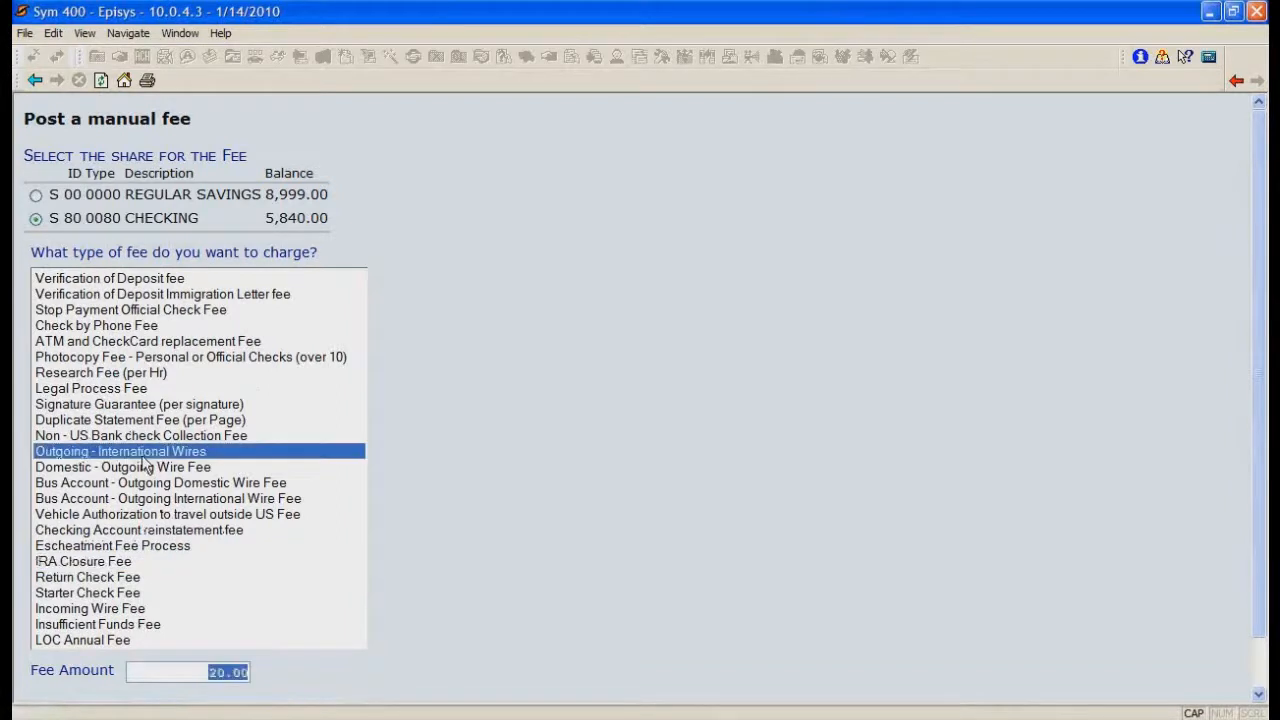
pyautogui.click(127, 312)
# Step: Choose Research Fee (per Hr), set the fee amount to 250.00, and post the fee
pyautogui.click(143, 374)
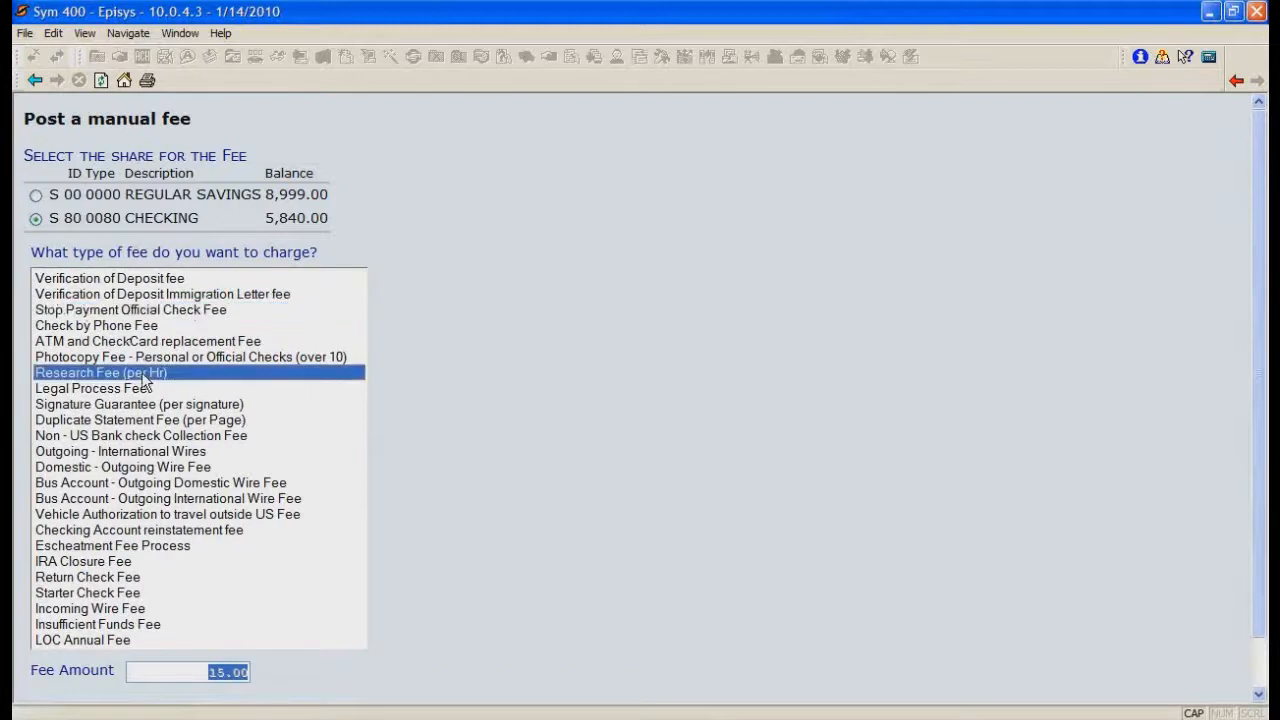
pyautogui.write('25.00')
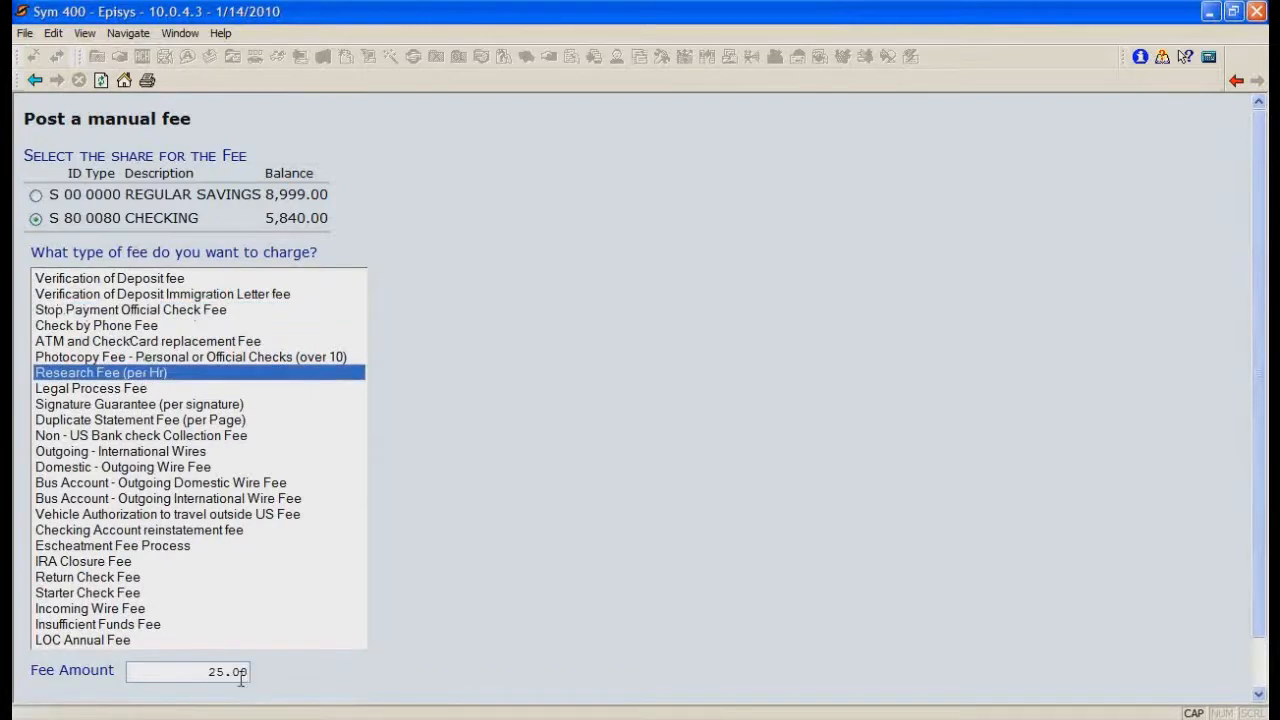
pyautogui.write('0')
pyautogui.scroll(-1, 478, 615)
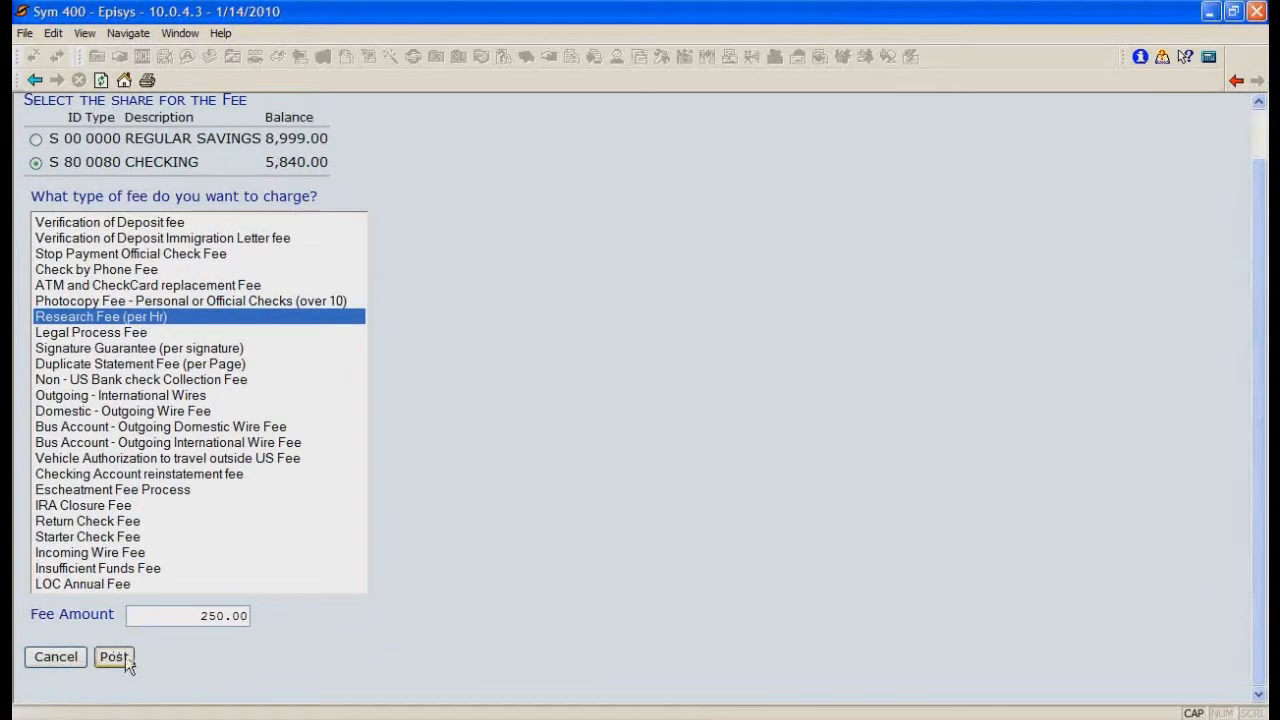
pyautogui.click(126, 657)
pyautogui.click(119, 656)
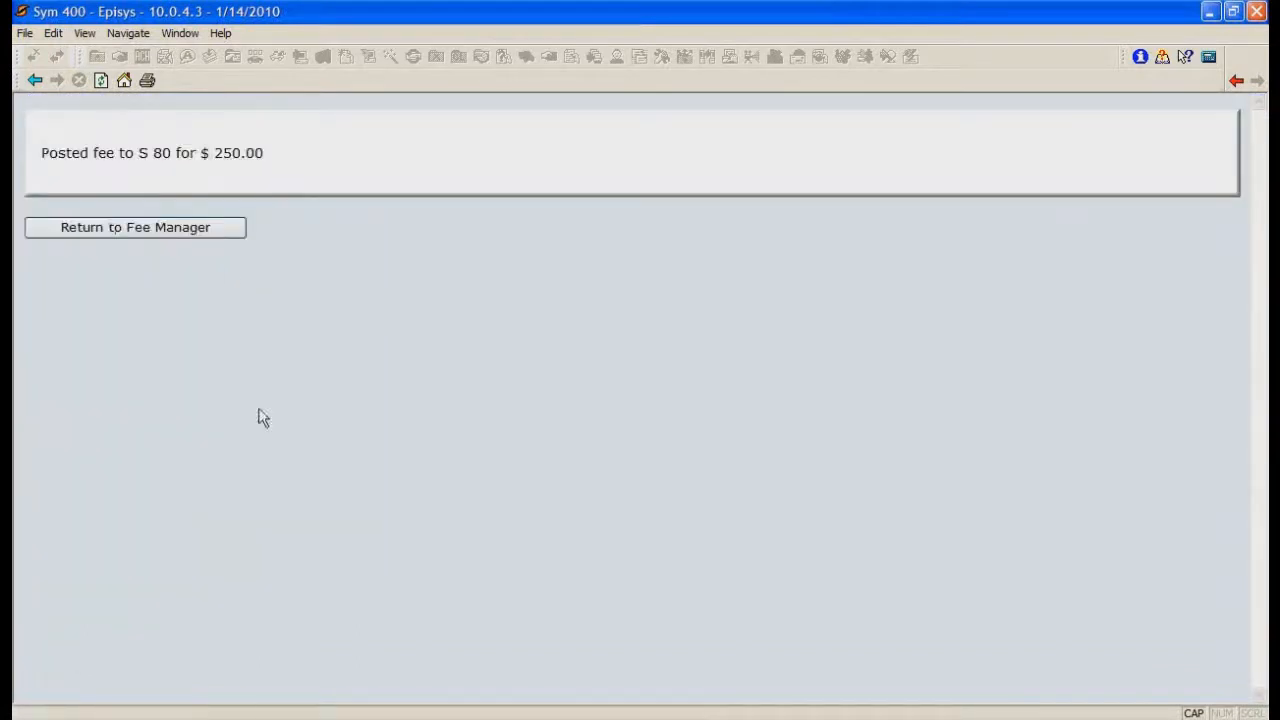
# Step: Return to Fee Manager, review the list of posted and reversed fees including the new research fee, and go back to the account summary
pyautogui.click(209, 230)
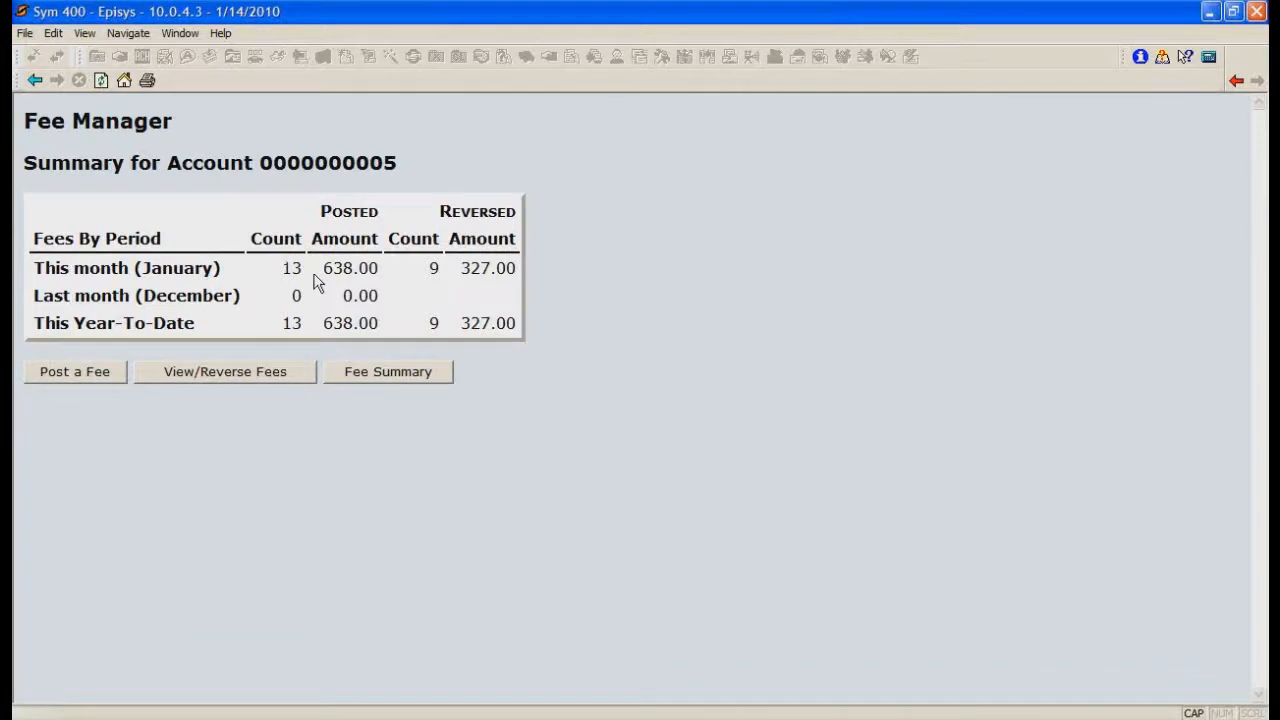
pyautogui.click(195, 375)
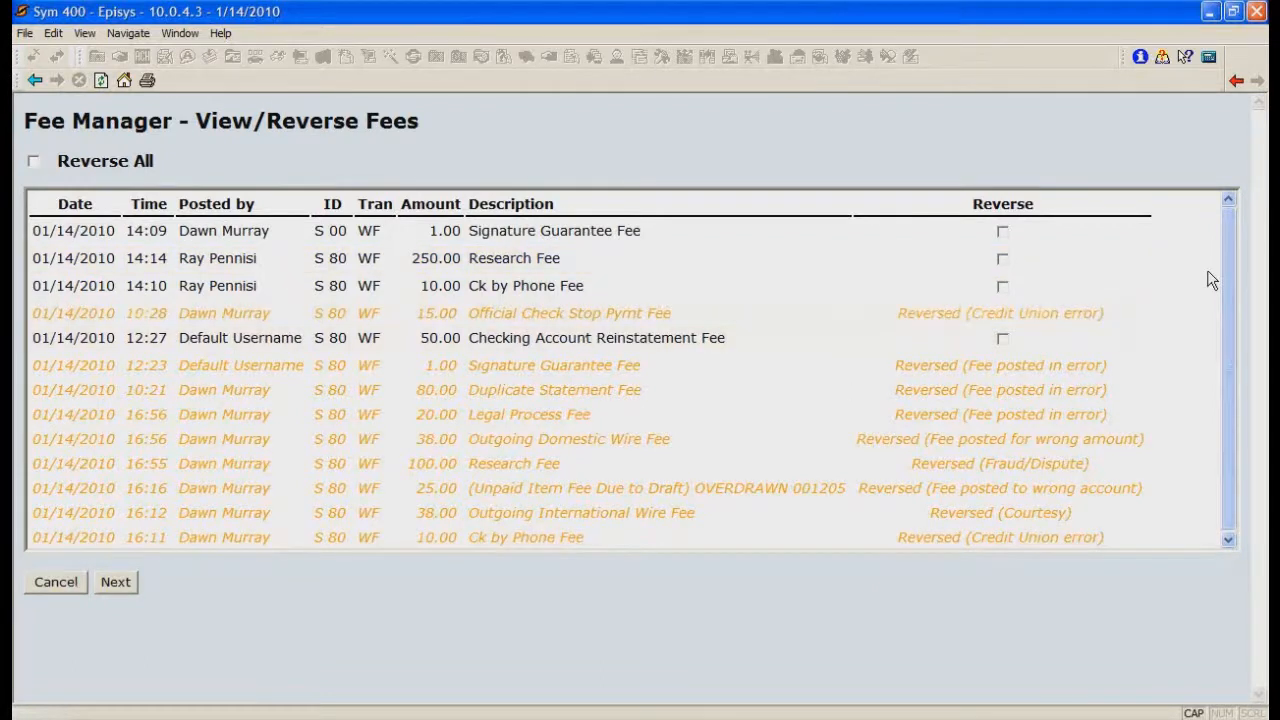
pyautogui.click(55, 585)
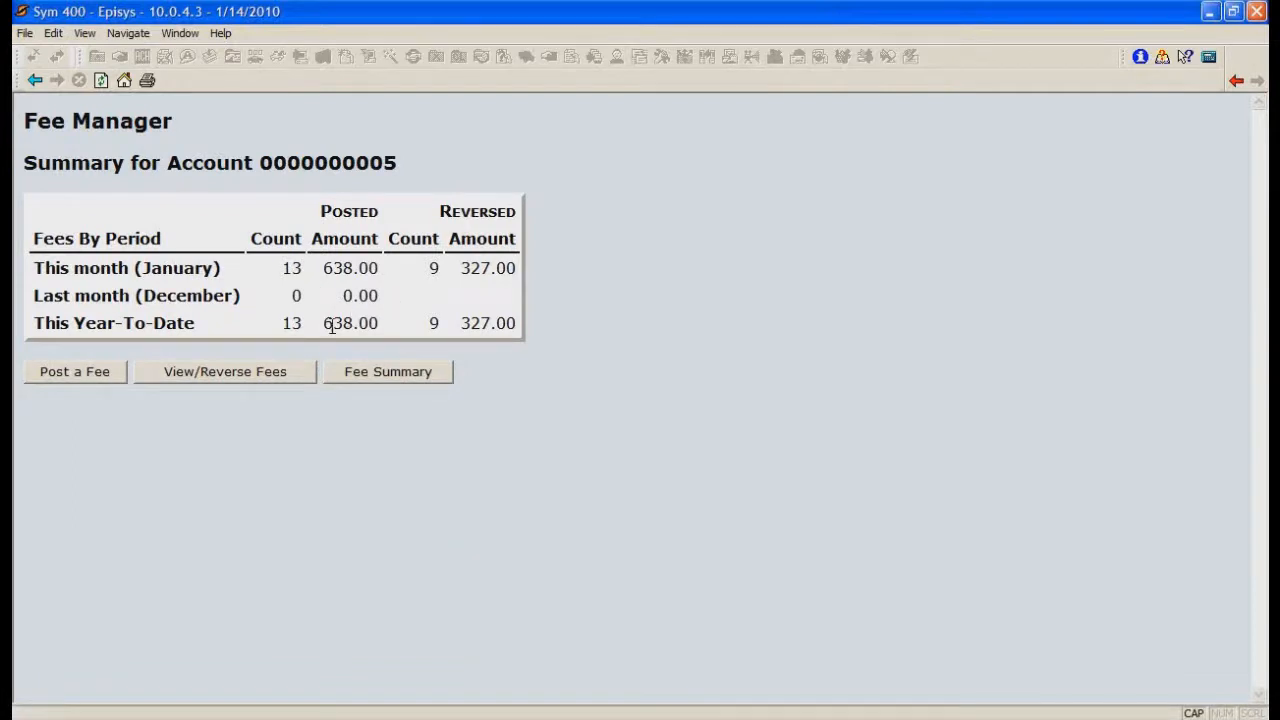
# Step: Reverse the 250.00 Research Fee on S 80 with the reason Split fees with member, and return to the main menu
pyautogui.click(271, 367)
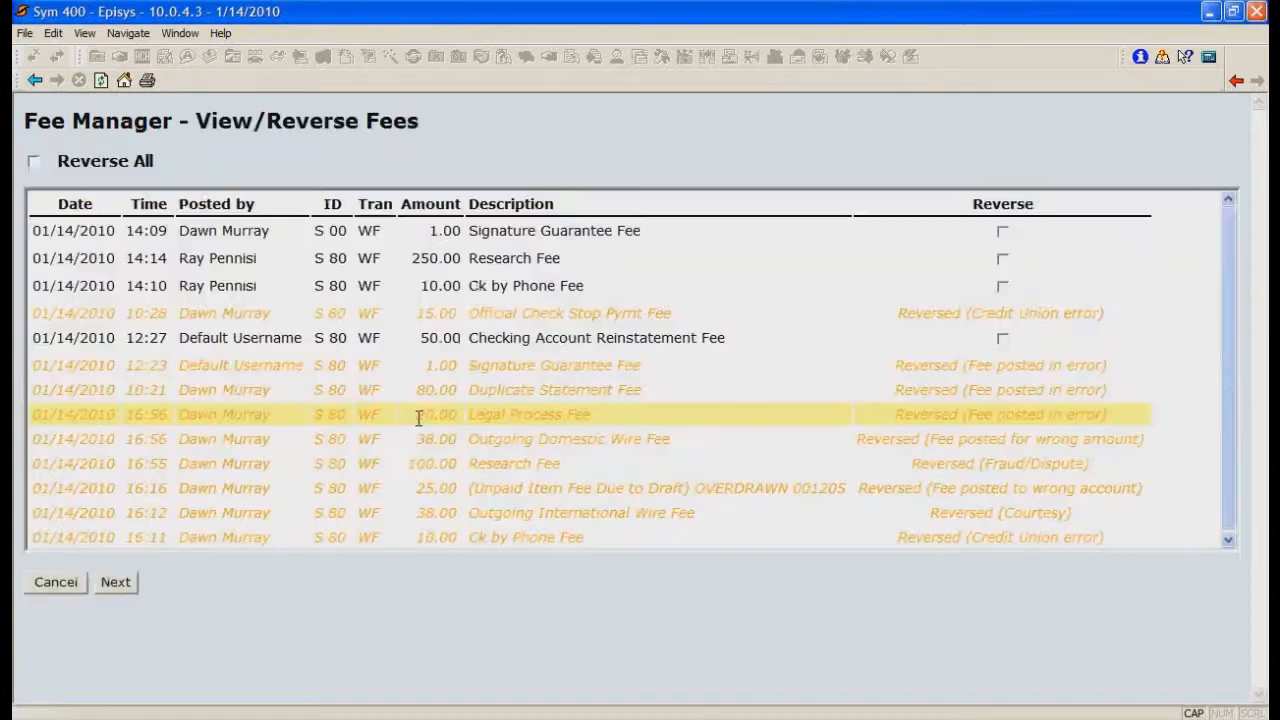
pyautogui.click(1002, 259)
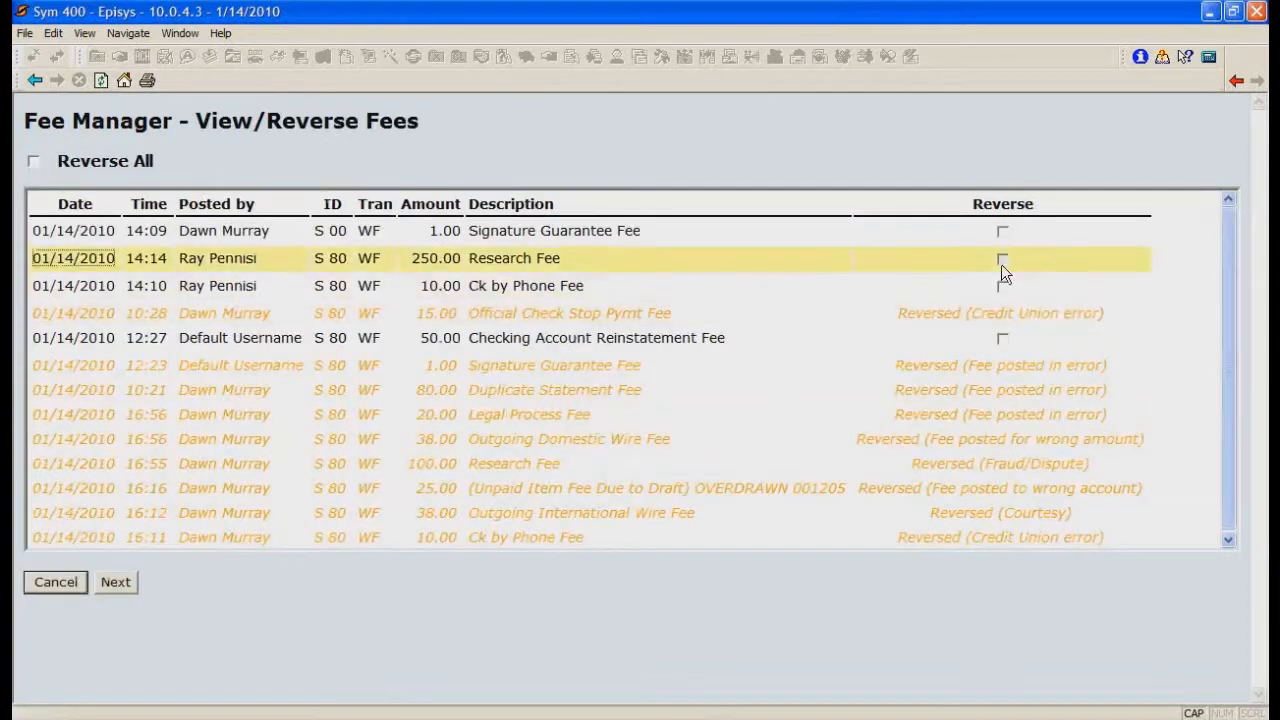
pyautogui.click(120, 583)
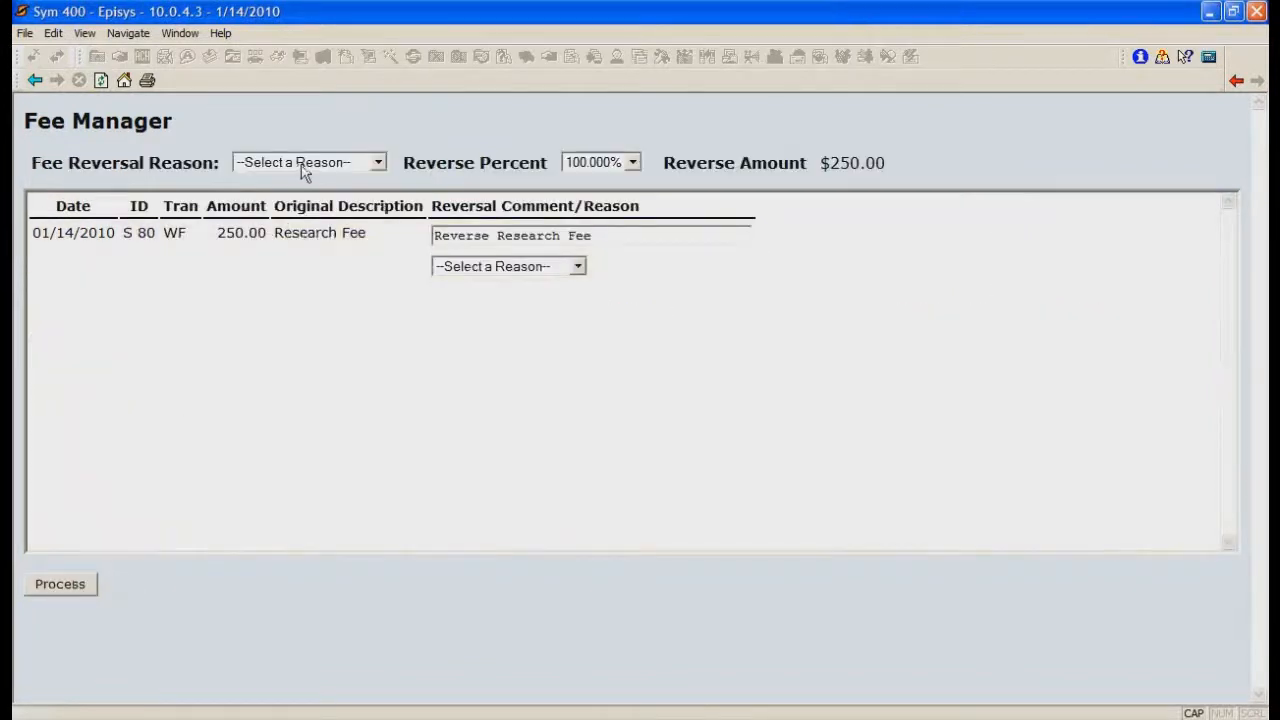
pyautogui.click(305, 165)
pyautogui.click(294, 207)
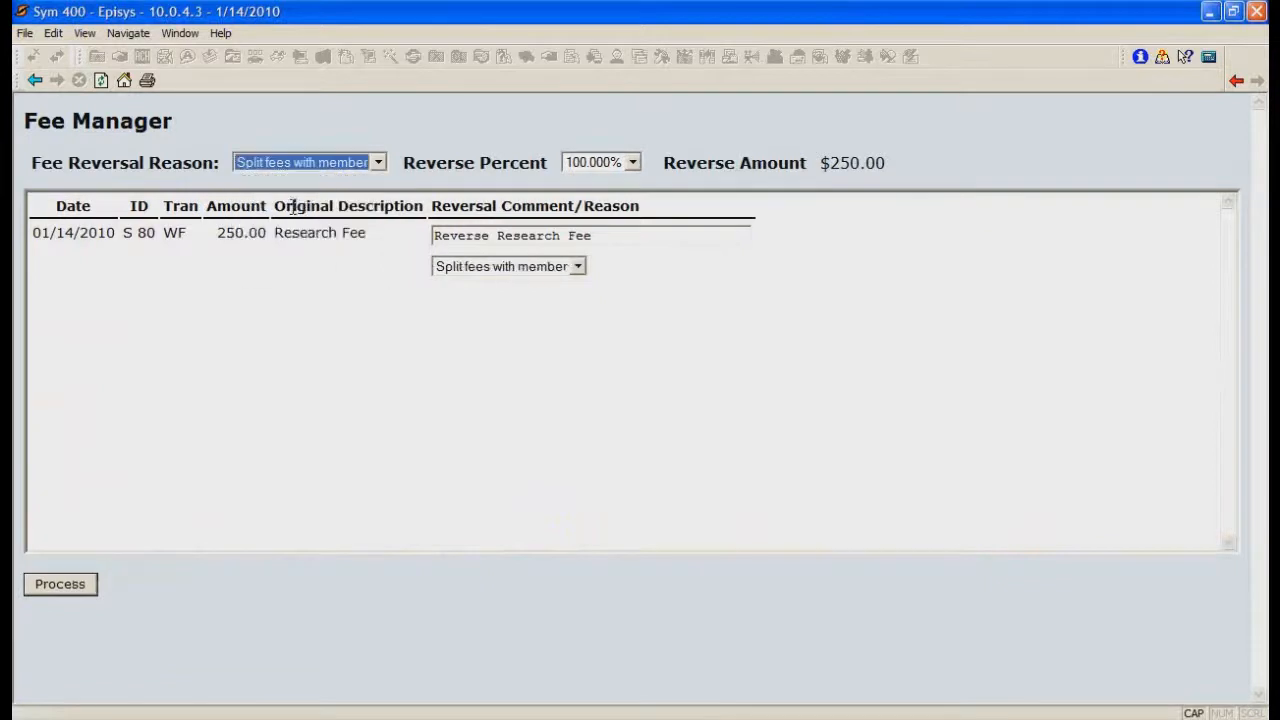
pyautogui.click(75, 583)
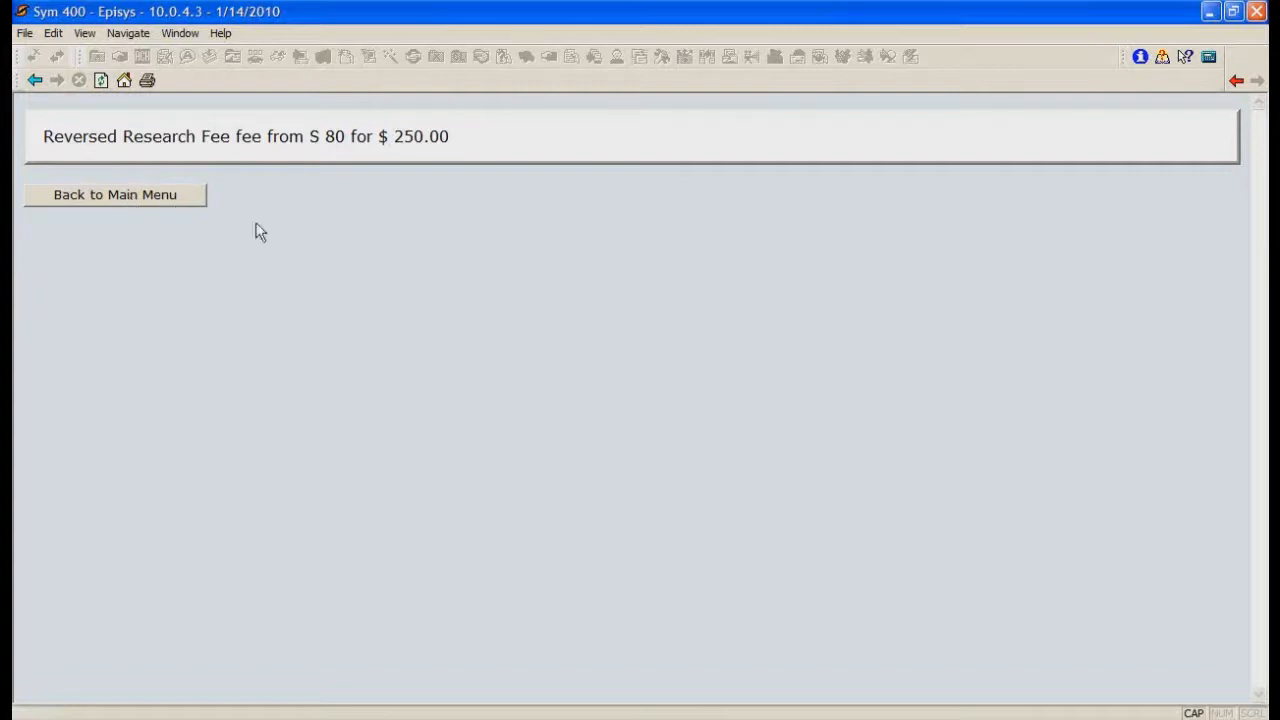
pyautogui.click(158, 202)
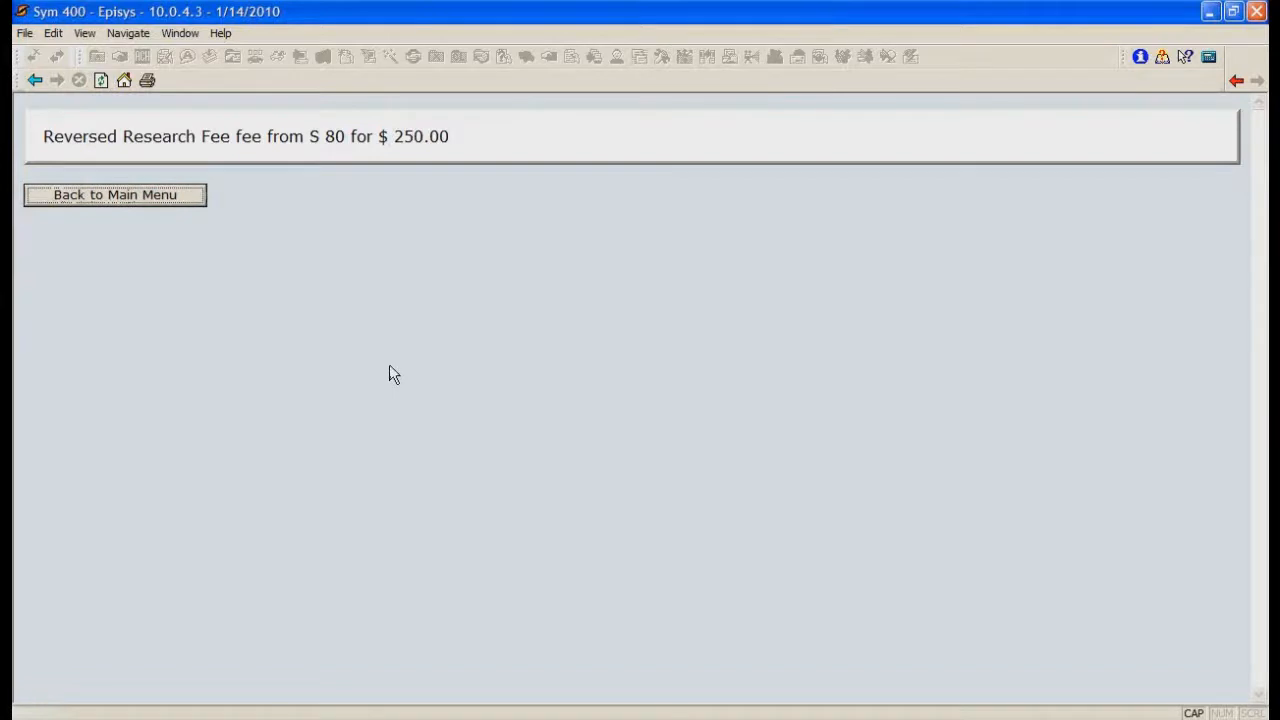